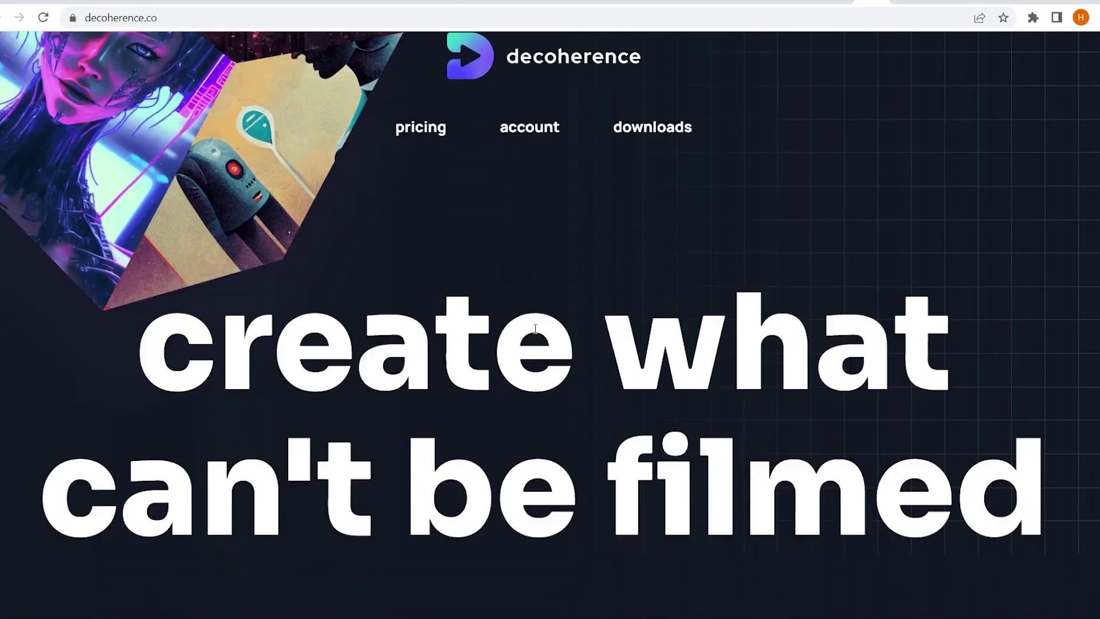
{"action": "scroll", "coordinate": [535, 328], "scroll_direction": "down", "scroll_amount": 4}
{"action": "scroll", "coordinate": [534, 328], "scroll_direction": "down", "scroll_amount": 2}
{"action": "scroll", "coordinate": [534, 329], "scroll_direction": "down", "scroll_amount": 4}
{"action": "scroll", "coordinate": [1097, 238], "scroll_direction": "down", "scroll_amount": 1}
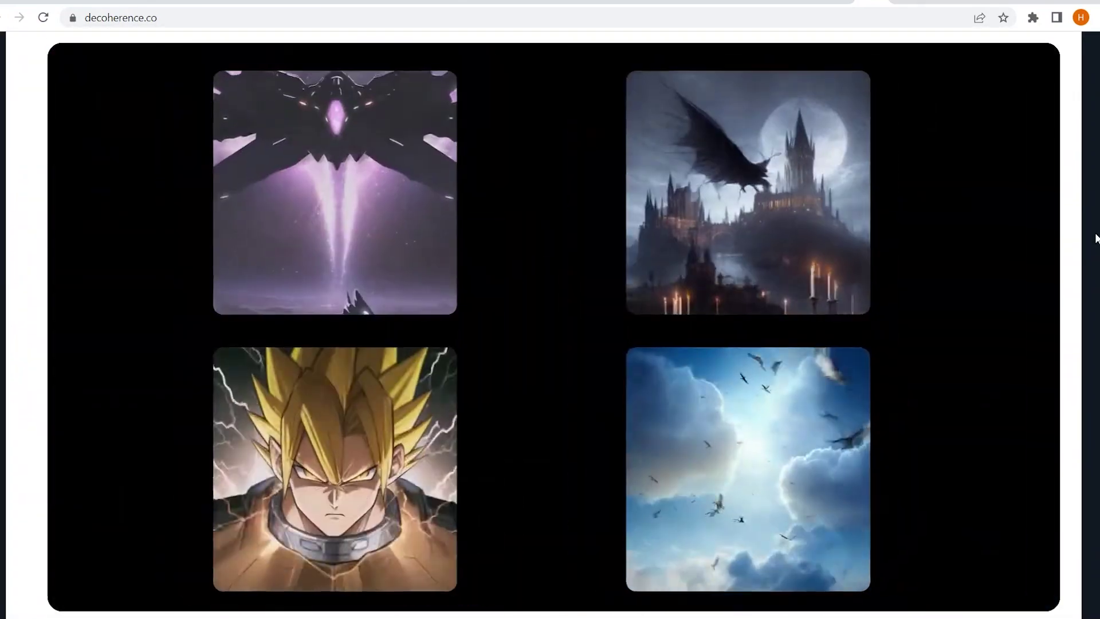
{"action": "scroll", "coordinate": [995, 171], "scroll_direction": "up", "scroll_amount": 10}
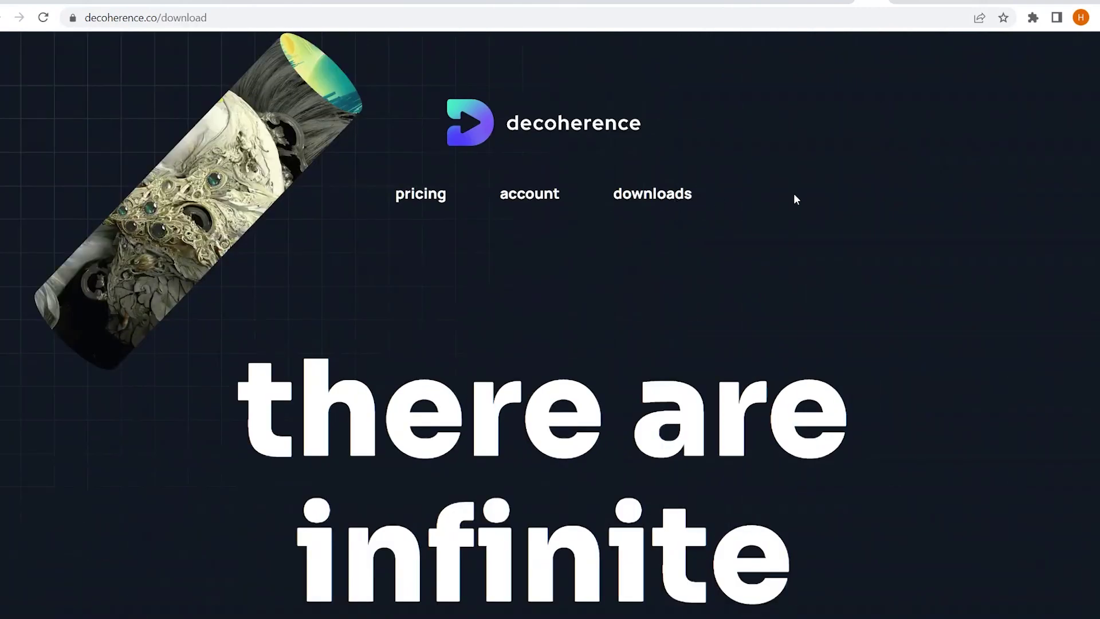
{"action": "scroll", "coordinate": [715, 227], "scroll_direction": "down", "scroll_amount": 7}
{"action": "scroll", "coordinate": [754, 244], "scroll_direction": "down", "scroll_amount": 3}
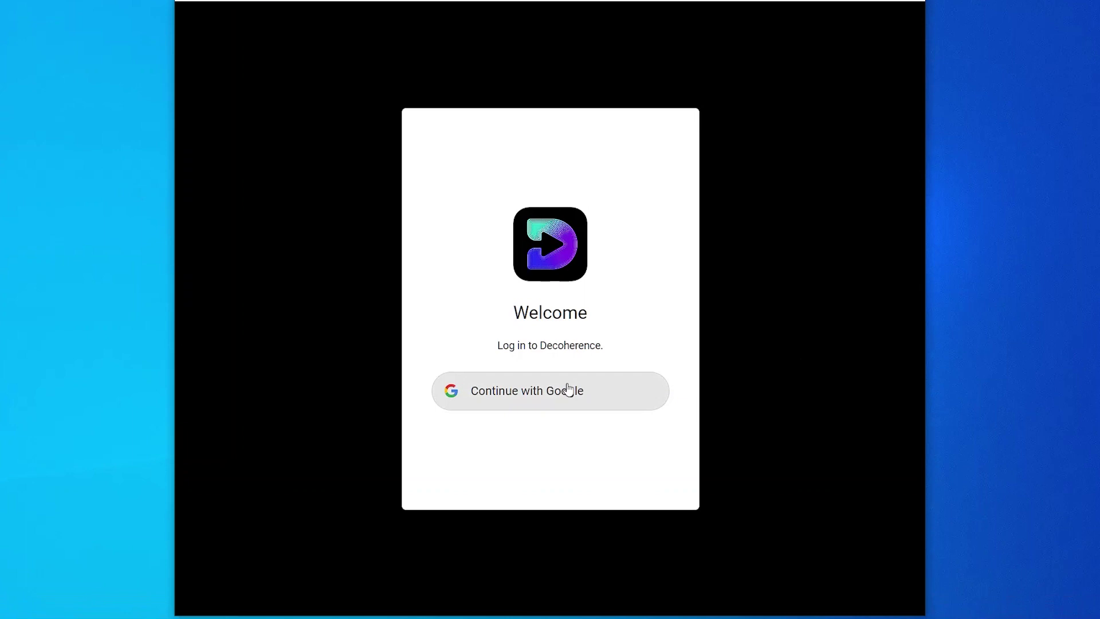
- Sign in with Google and create a landscape project named Decoherence
{"action": "left_click", "coordinate": [569, 391]}
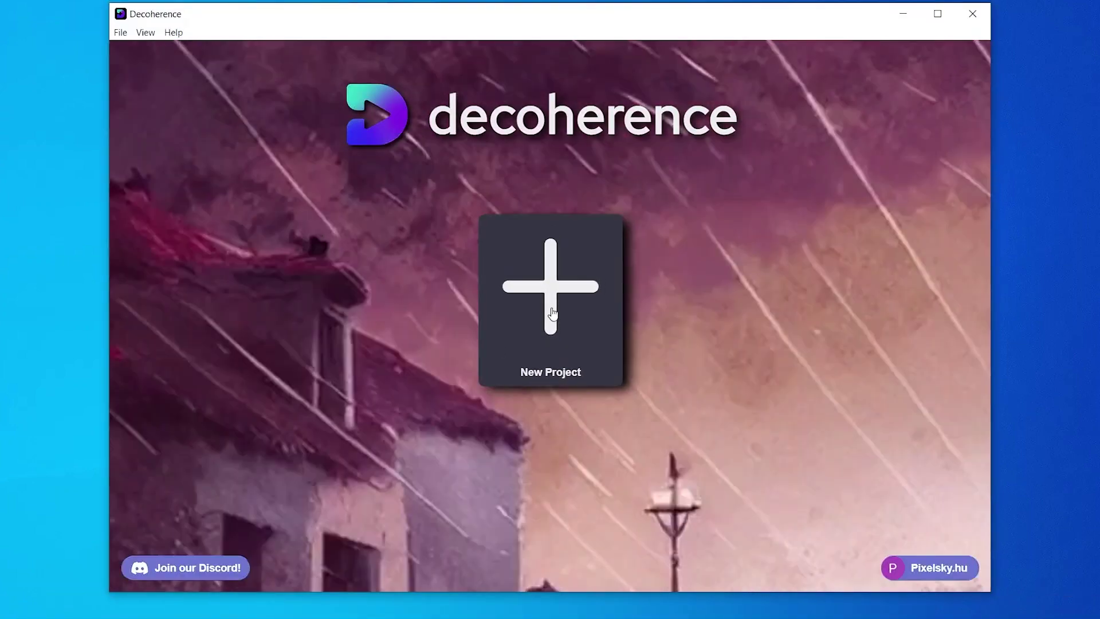
{"action": "left_click", "coordinate": [550, 258]}
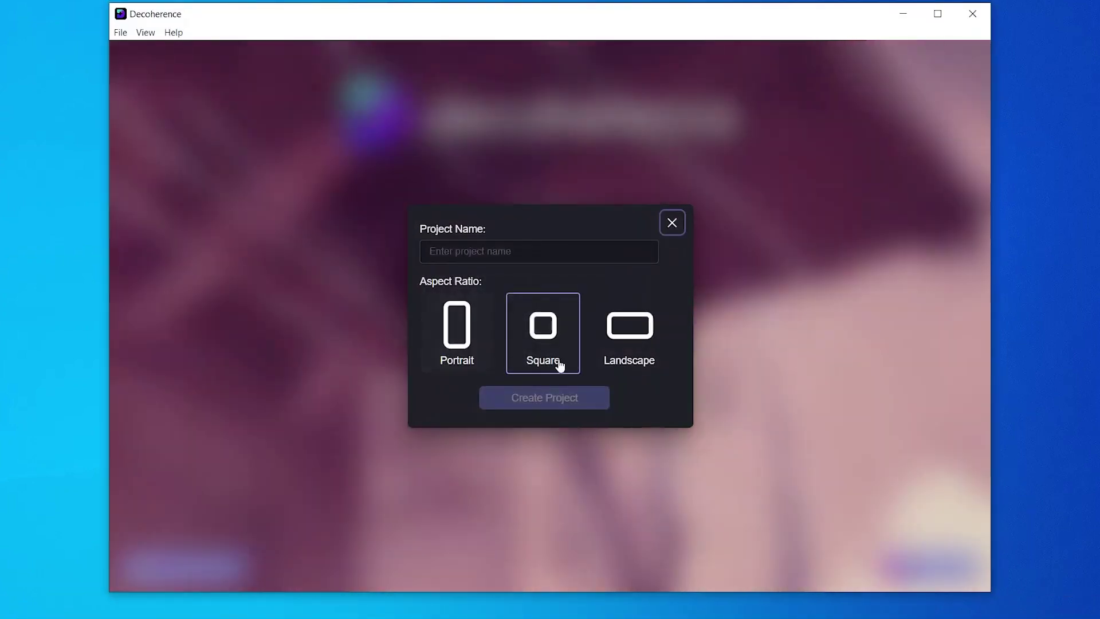
{"action": "left_click", "coordinate": [629, 334]}
{"action": "left_click", "coordinate": [535, 251]}
{"action": "type", "text": "Decoherence"}
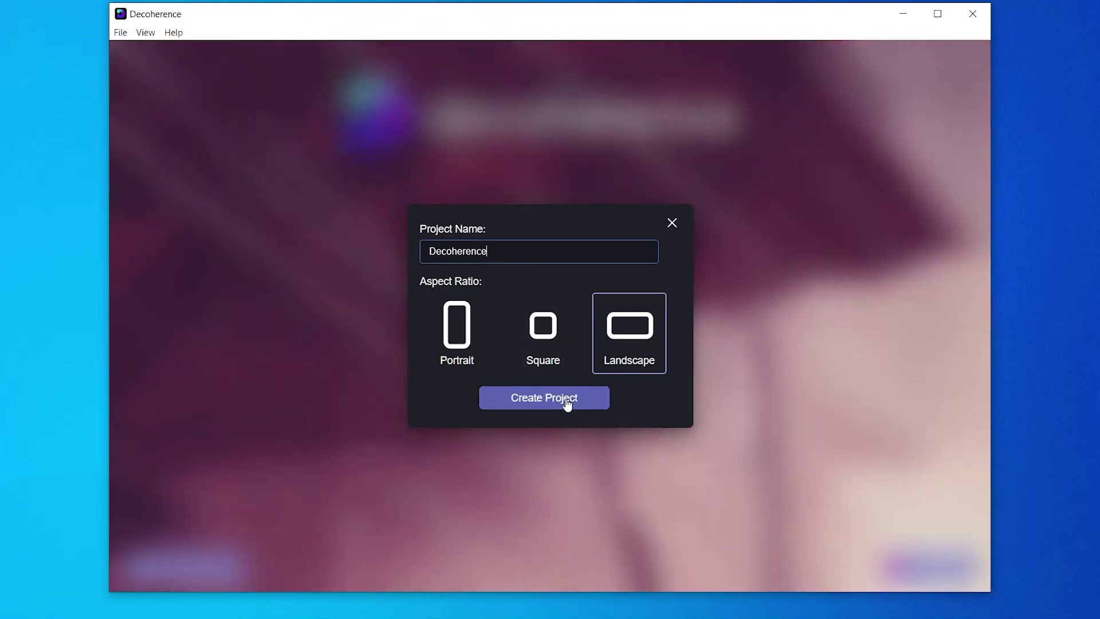
{"action": "left_click", "coordinate": [566, 399]}
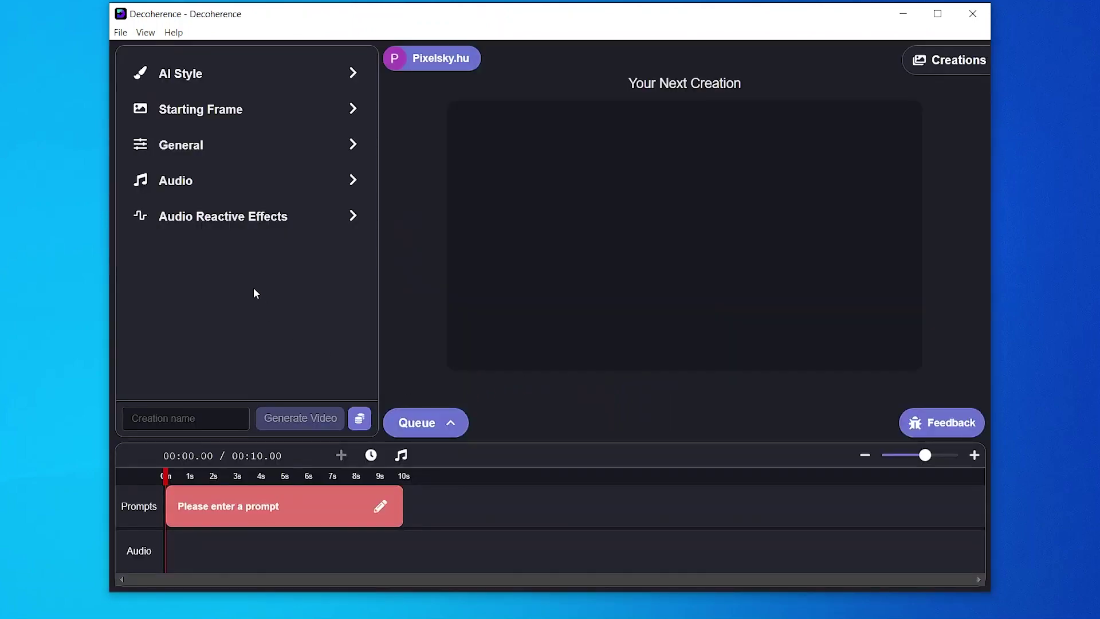
- Import the happy-young-woman-enjoying-vacation photo as the starting frame
{"action": "left_click", "coordinate": [240, 82]}
{"action": "scroll", "coordinate": [284, 172], "scroll_direction": "down", "scroll_amount": 1}
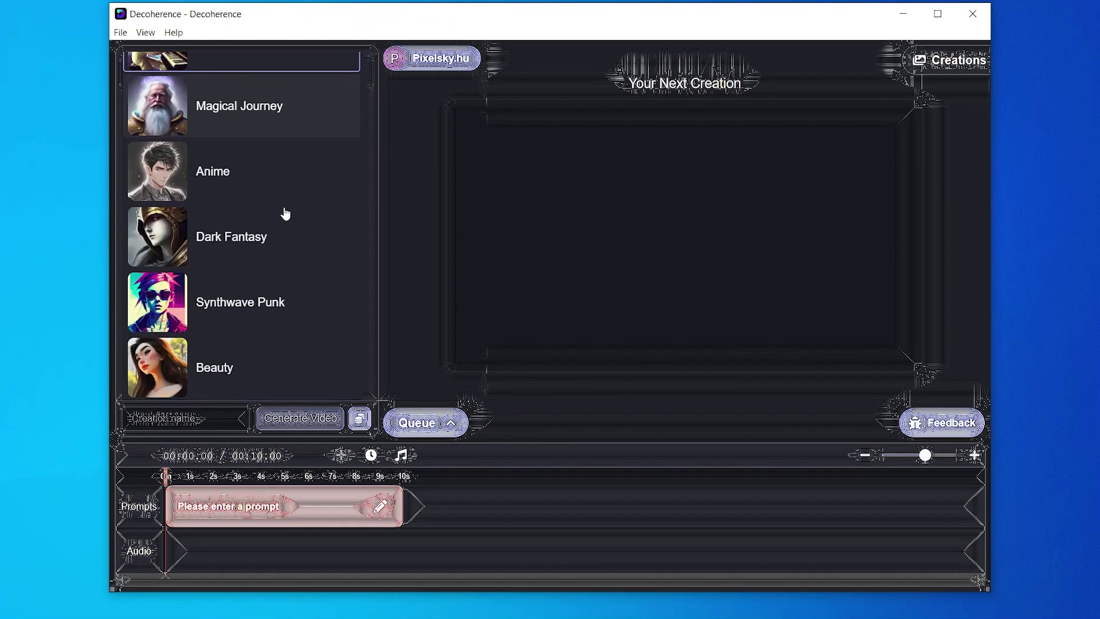
{"action": "scroll", "coordinate": [248, 138], "scroll_direction": "up", "scroll_amount": 2}
{"action": "left_click", "coordinate": [140, 73]}
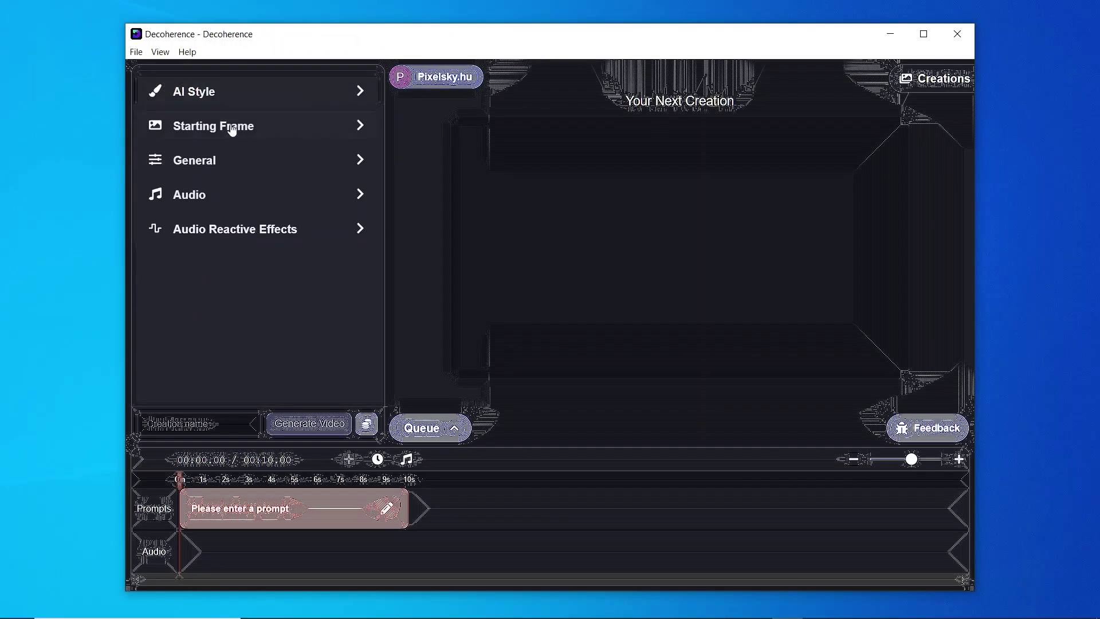
{"action": "left_click", "coordinate": [233, 130]}
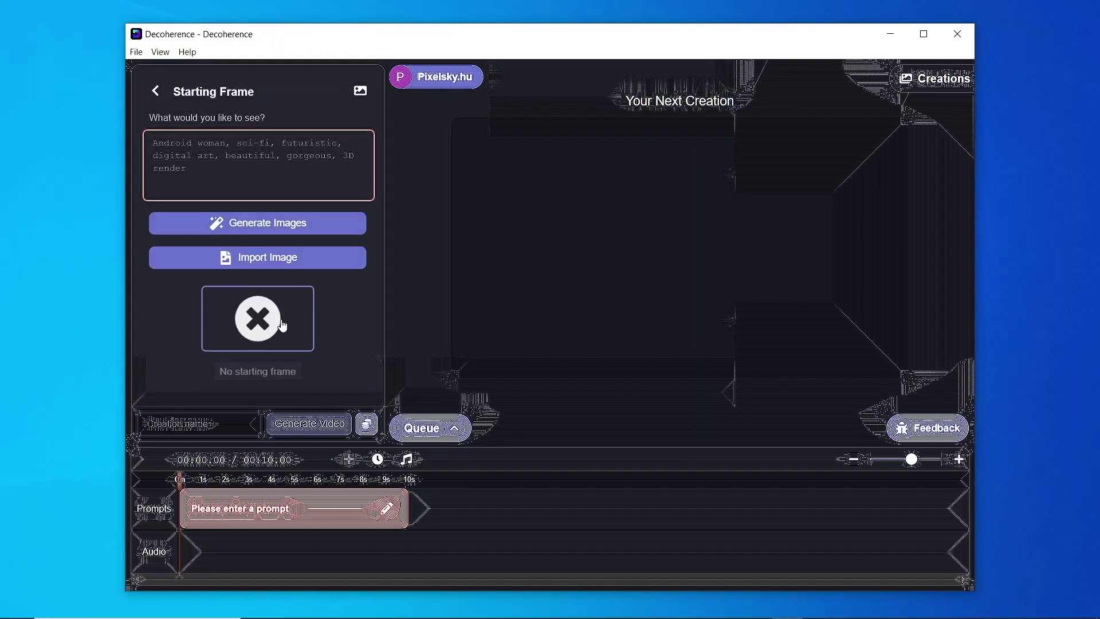
{"action": "left_click", "coordinate": [258, 258]}
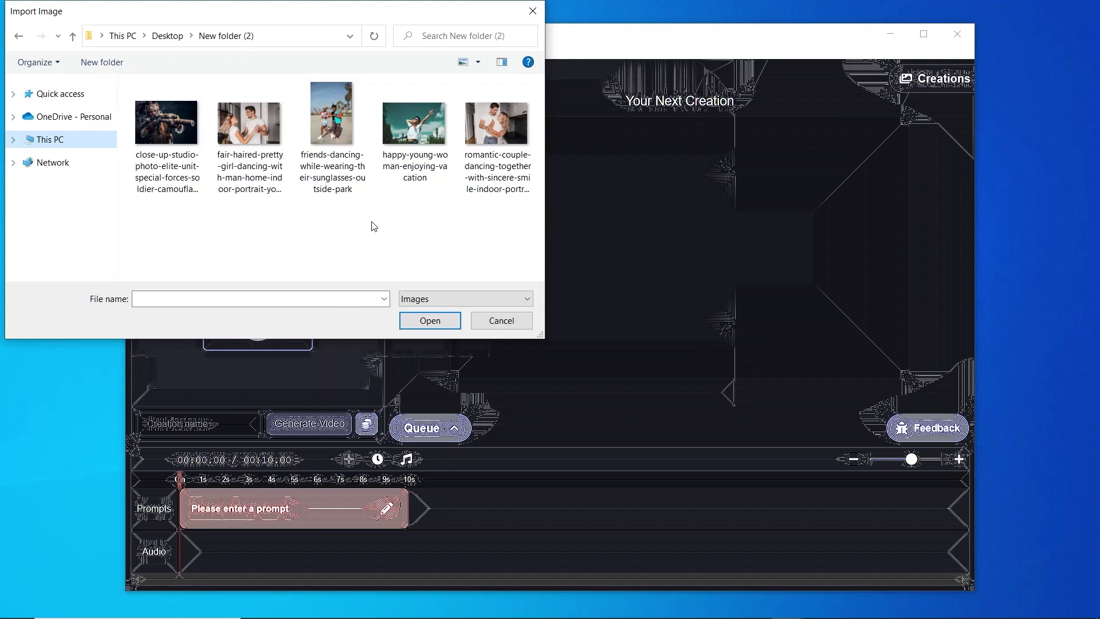
{"action": "left_click", "coordinate": [427, 148]}
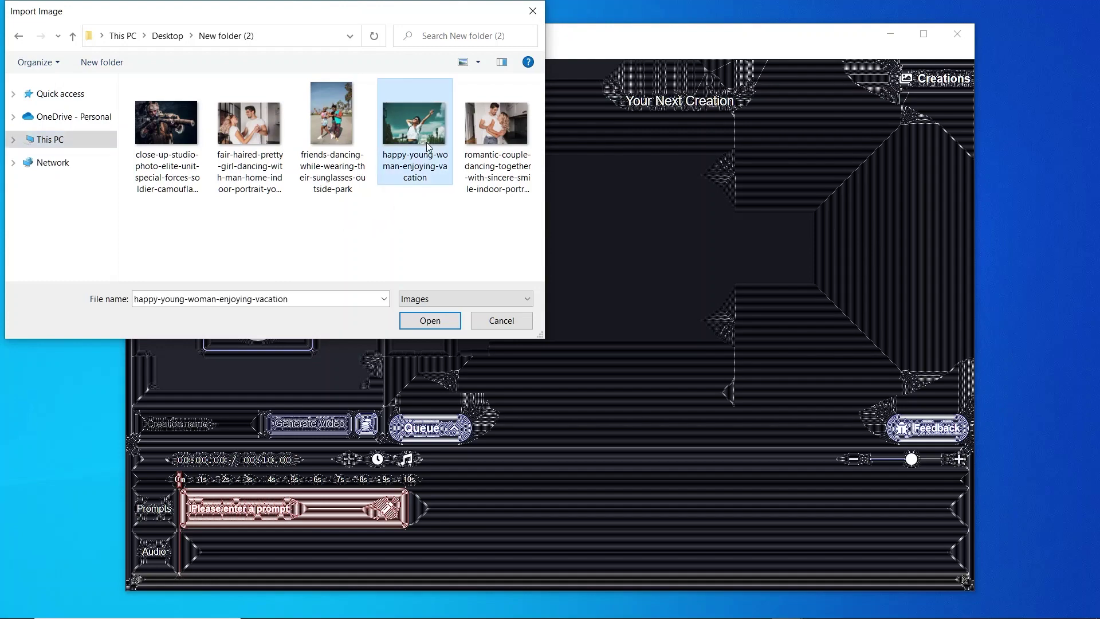
{"action": "left_click", "coordinate": [444, 321]}
- Review the General, Audio and Audio Reactive settings, then drag the prompt clip shorter
{"action": "left_click", "coordinate": [152, 91]}
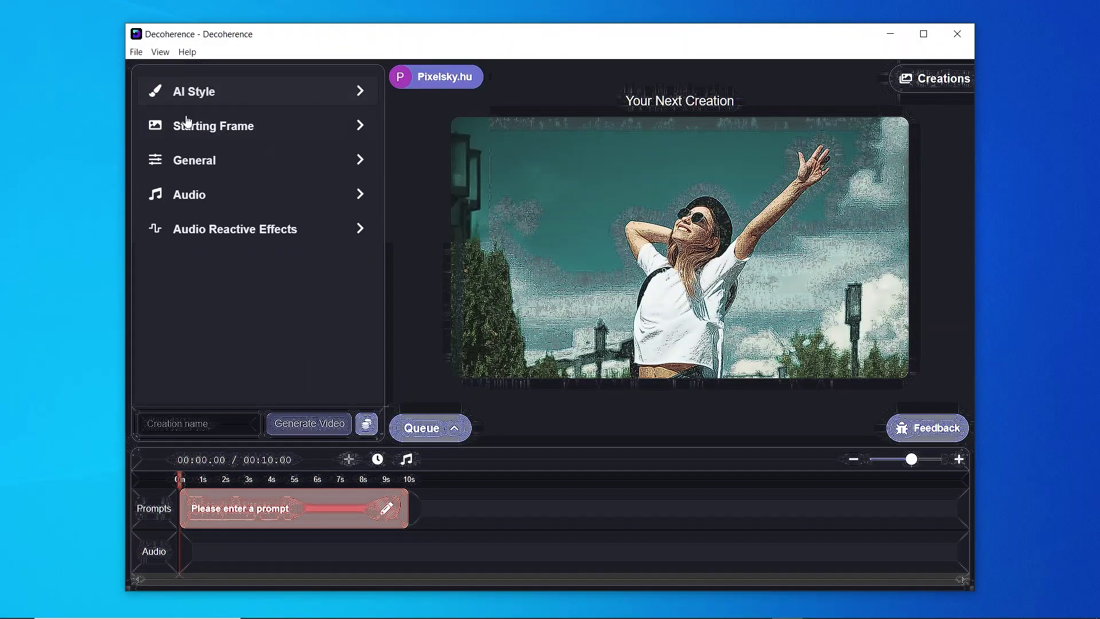
{"action": "left_click", "coordinate": [216, 160]}
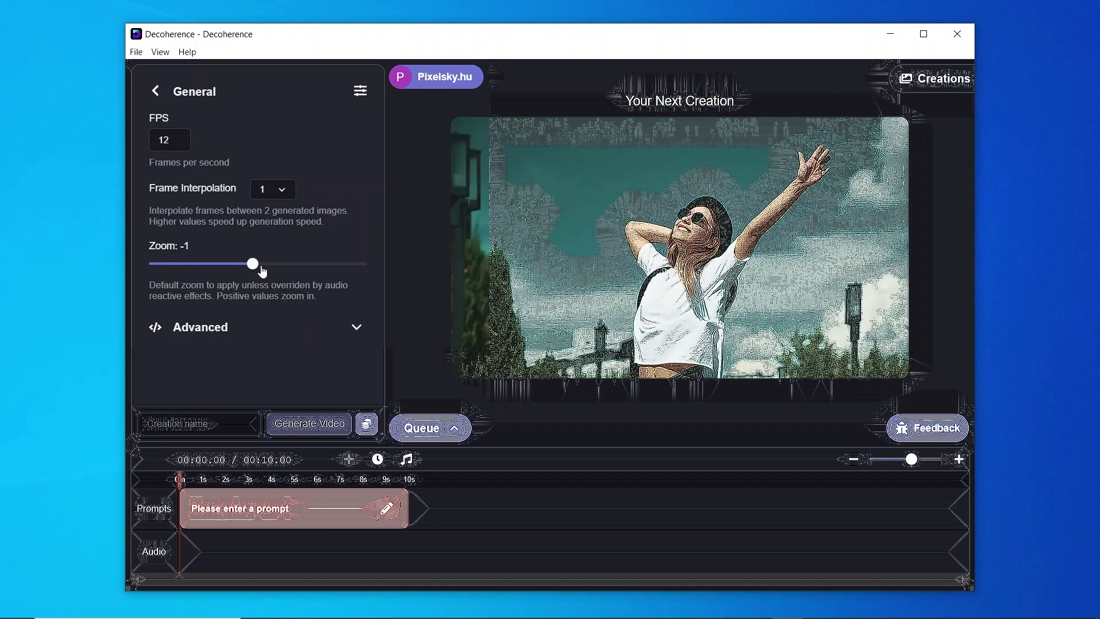
{"action": "left_click", "coordinate": [200, 101]}
{"action": "left_click", "coordinate": [213, 194]}
{"action": "left_click", "coordinate": [197, 102]}
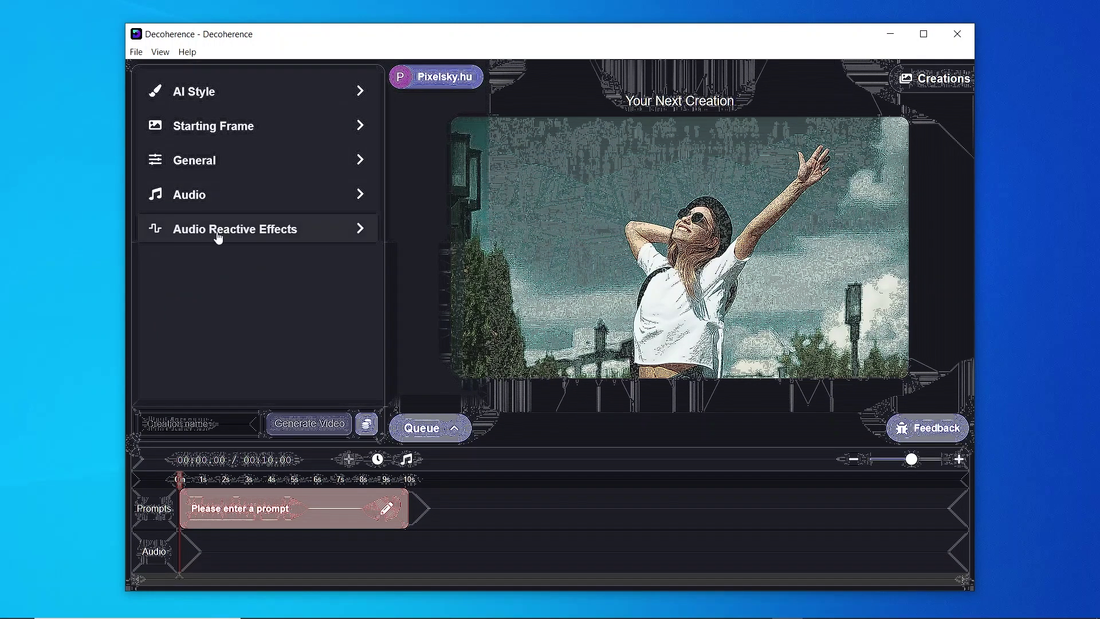
{"action": "left_click", "coordinate": [217, 233]}
{"action": "left_click", "coordinate": [221, 102]}
{"action": "left_click_drag", "start_coordinate": [407, 511], "coordinate": [300, 509]}
- Name the creation Decoherence, prompt 'old woman, flying, galaxy, raining' and queue generation
{"action": "left_click", "coordinate": [224, 423]}
{"action": "type", "text": "Decoher"}
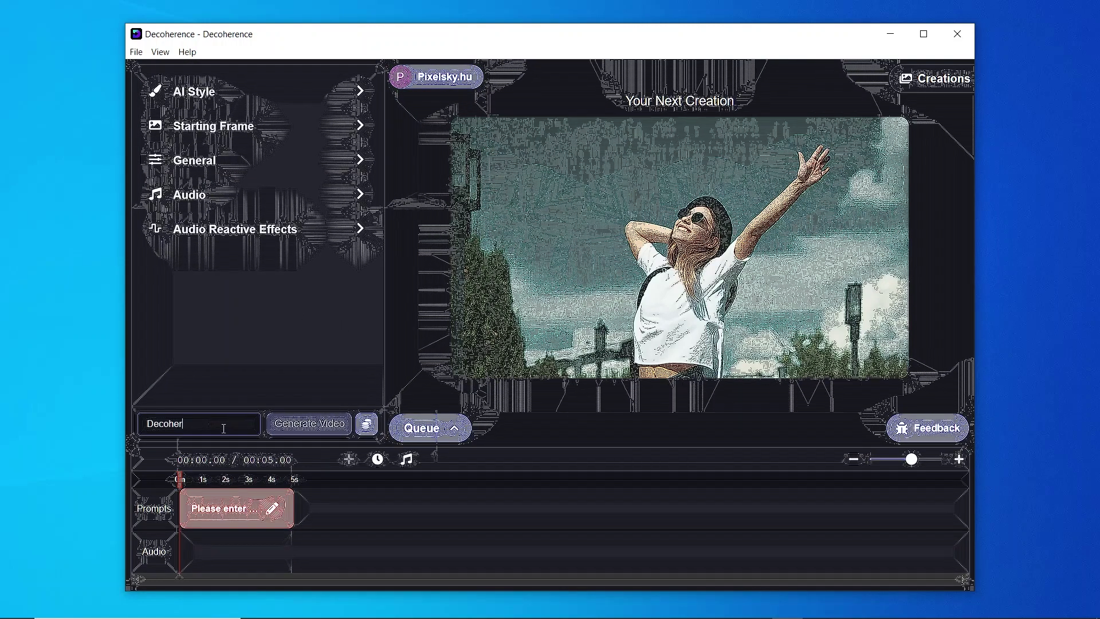
{"action": "type", "text": "ence"}
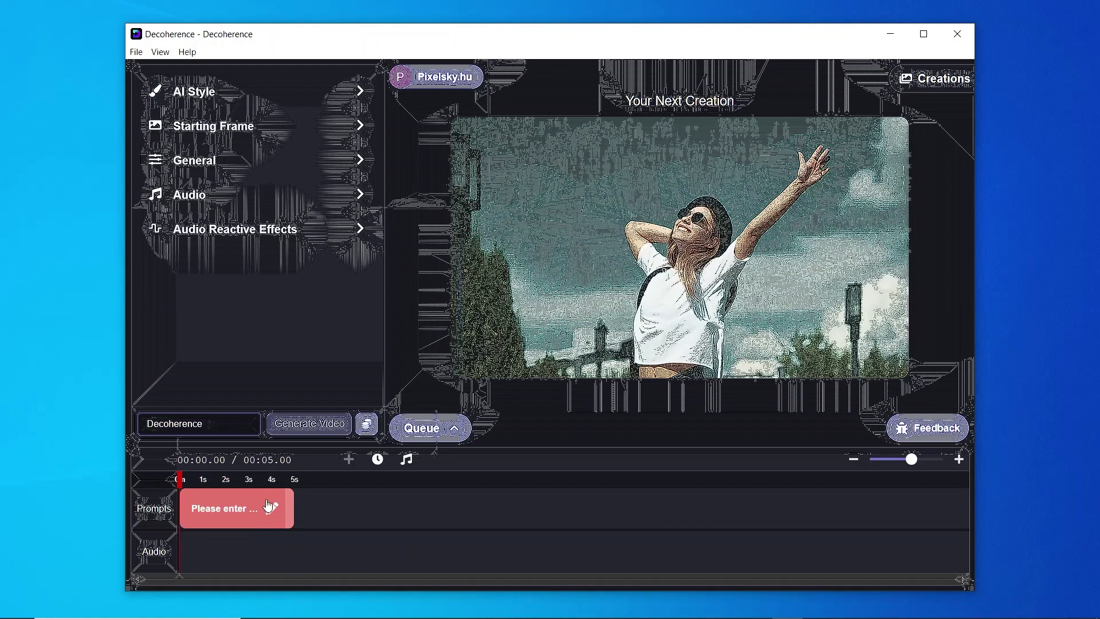
{"action": "left_click", "coordinate": [273, 511]}
{"action": "left_click", "coordinate": [287, 437]}
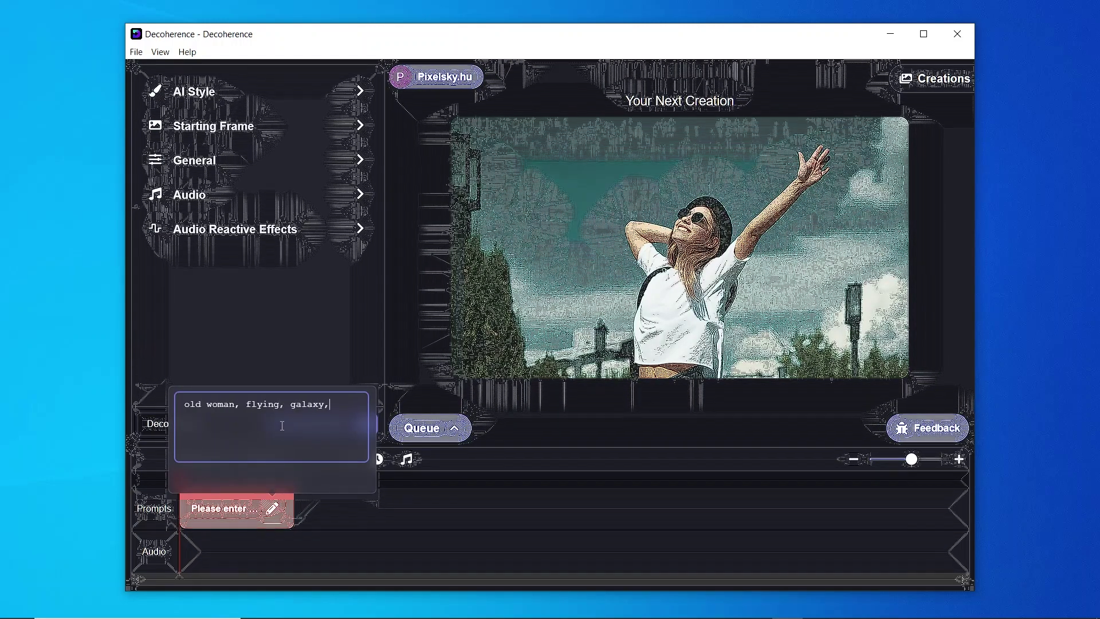
{"action": "left_click", "coordinate": [322, 422]}
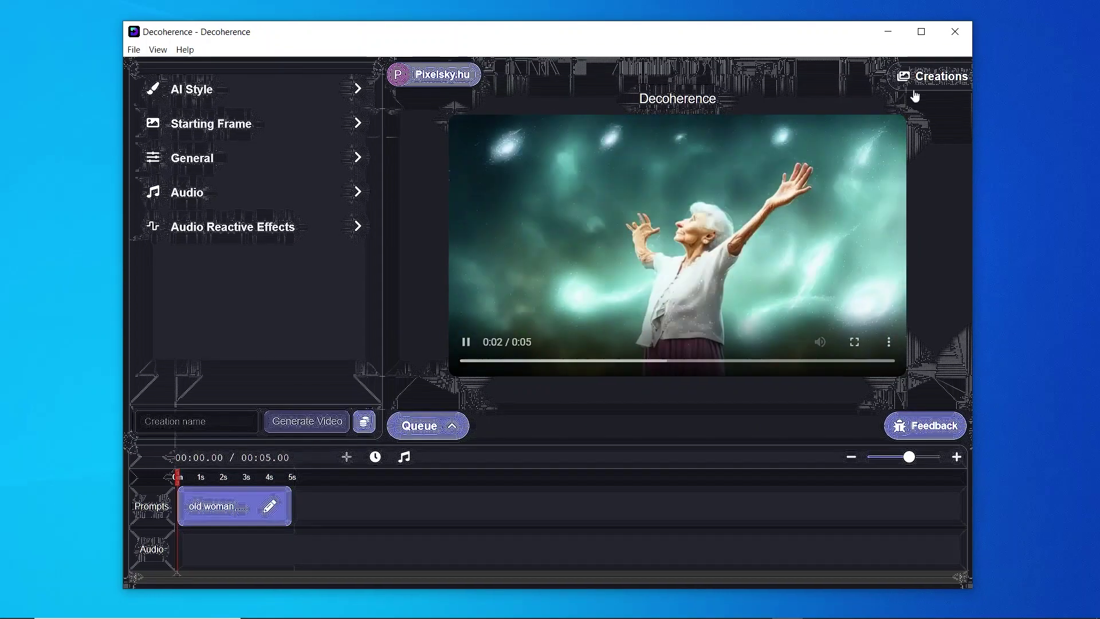
- Find the finished Decoherence creation in Creations and reveal its video folder
{"action": "left_click", "coordinate": [918, 85]}
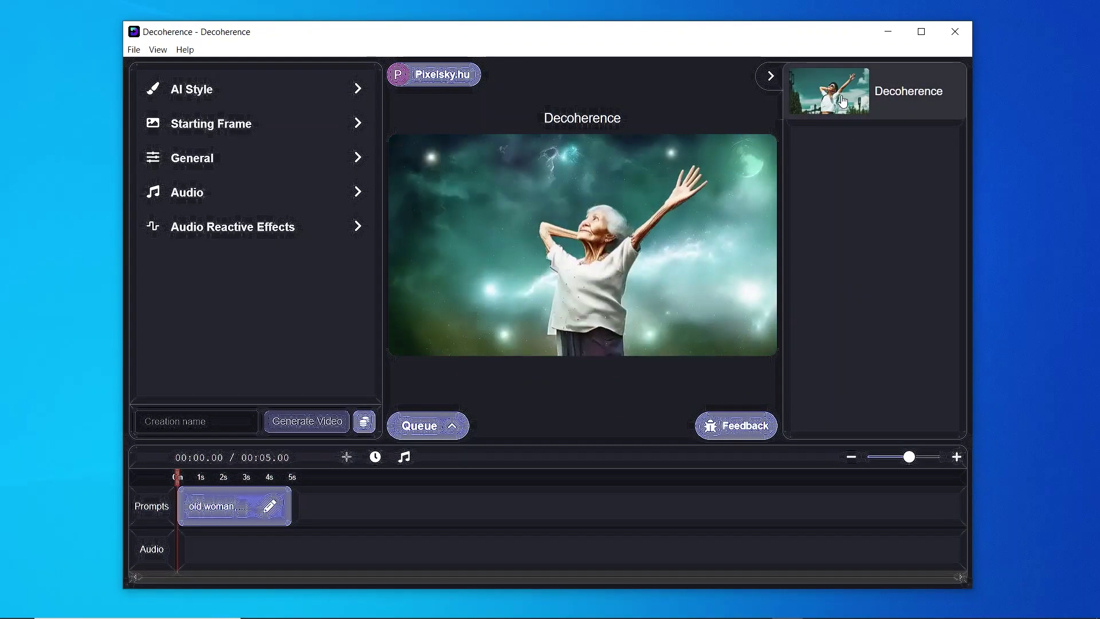
{"action": "left_click", "coordinate": [842, 102]}
{"action": "left_click", "coordinate": [891, 139]}
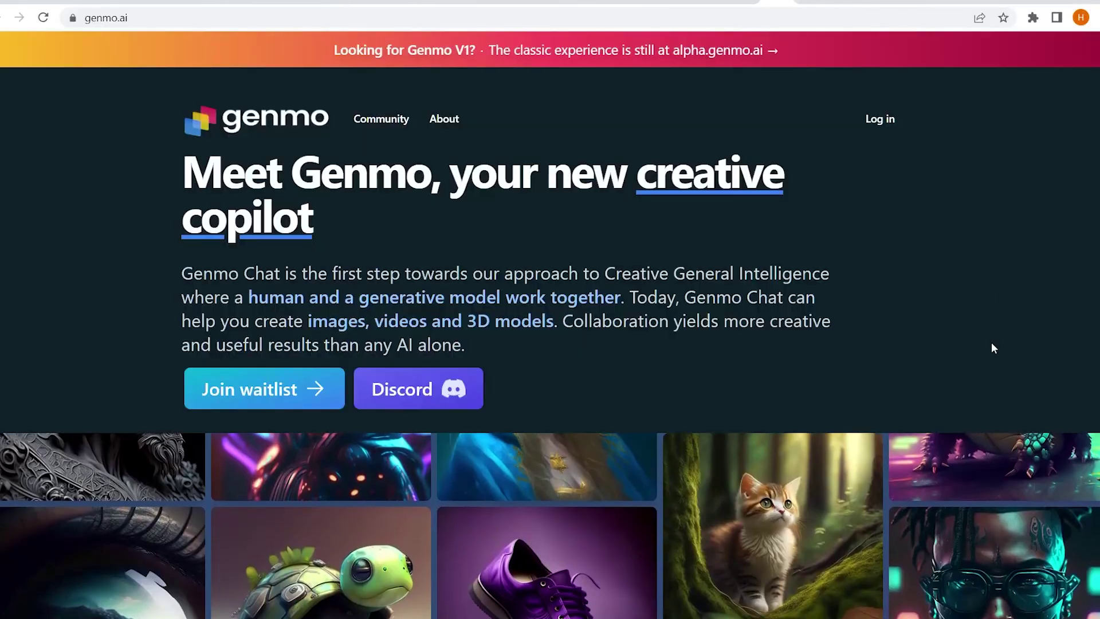
{"action": "scroll", "coordinate": [991, 342], "scroll_direction": "down", "scroll_amount": 3}
{"action": "scroll", "coordinate": [950, 358], "scroll_direction": "down", "scroll_amount": 1}
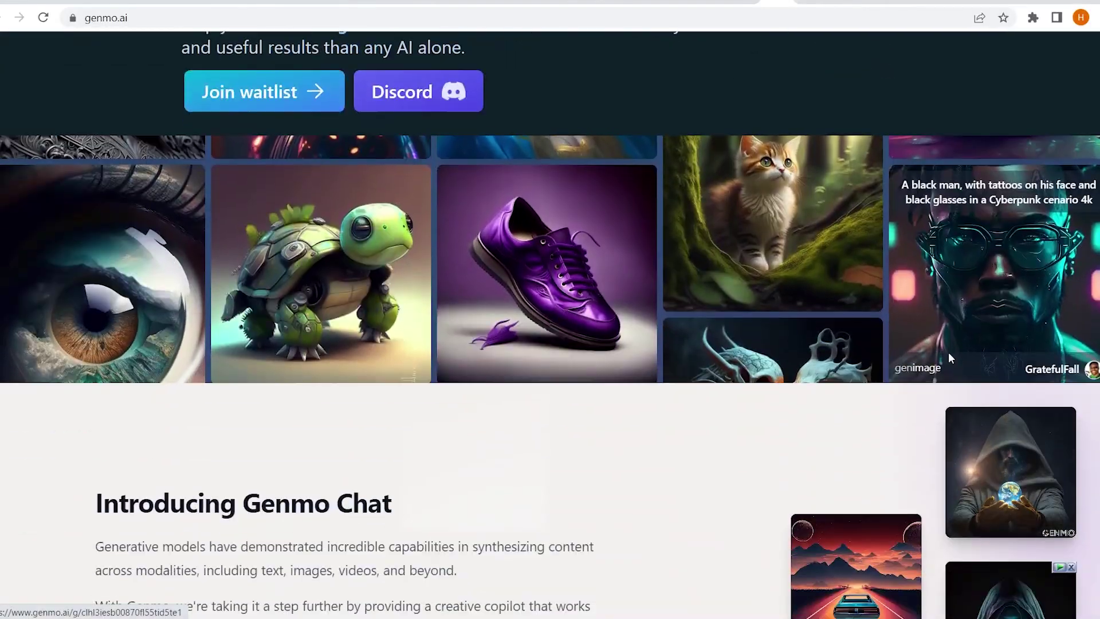
{"action": "scroll", "coordinate": [950, 358], "scroll_direction": "down", "scroll_amount": 3}
{"action": "scroll", "coordinate": [950, 358], "scroll_direction": "down", "scroll_amount": 3}
{"action": "scroll", "coordinate": [949, 358], "scroll_direction": "down", "scroll_amount": 2}
{"action": "scroll", "coordinate": [950, 359], "scroll_direction": "down", "scroll_amount": 3}
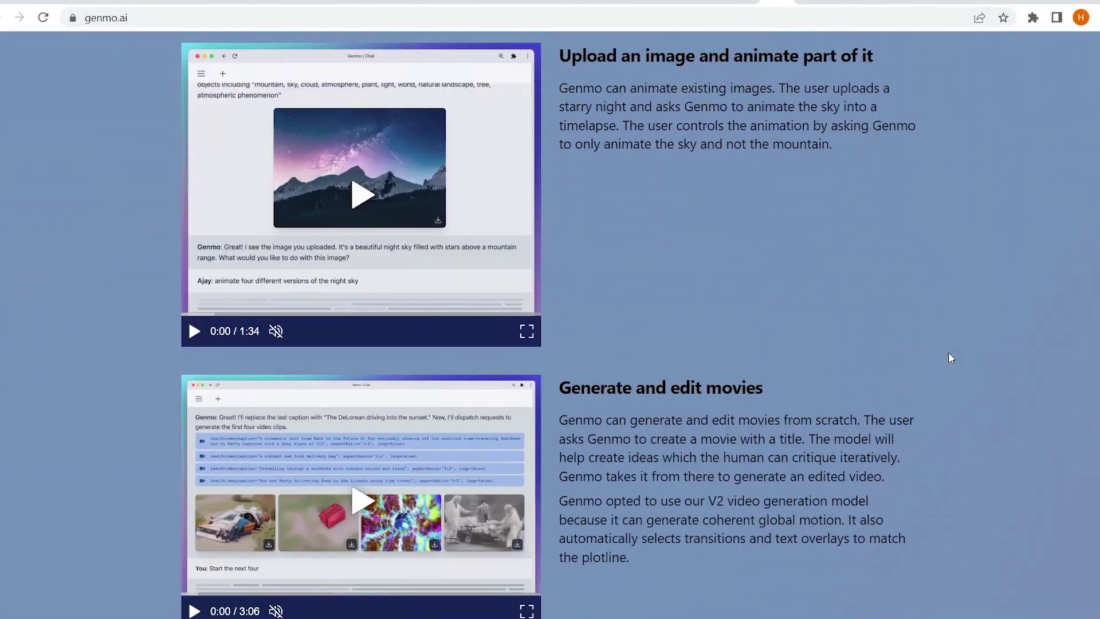
{"action": "scroll", "coordinate": [950, 359], "scroll_direction": "down", "scroll_amount": 3}
{"action": "scroll", "coordinate": [950, 359], "scroll_direction": "down", "scroll_amount": 4}
{"action": "scroll", "coordinate": [950, 358], "scroll_direction": "down", "scroll_amount": 3}
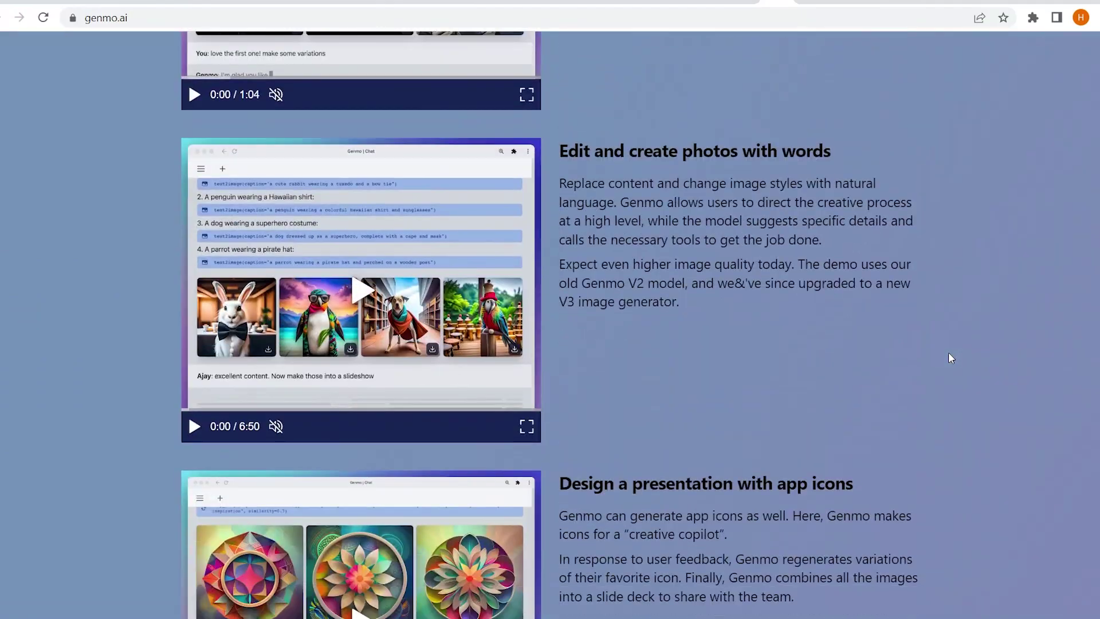
{"action": "scroll", "coordinate": [950, 358], "scroll_direction": "down", "scroll_amount": 4}
{"action": "scroll", "coordinate": [950, 358], "scroll_direction": "down", "scroll_amount": 5}
{"action": "scroll", "coordinate": [950, 358], "scroll_direction": "down", "scroll_amount": 3}
{"action": "scroll", "coordinate": [950, 359], "scroll_direction": "up", "scroll_amount": 10}
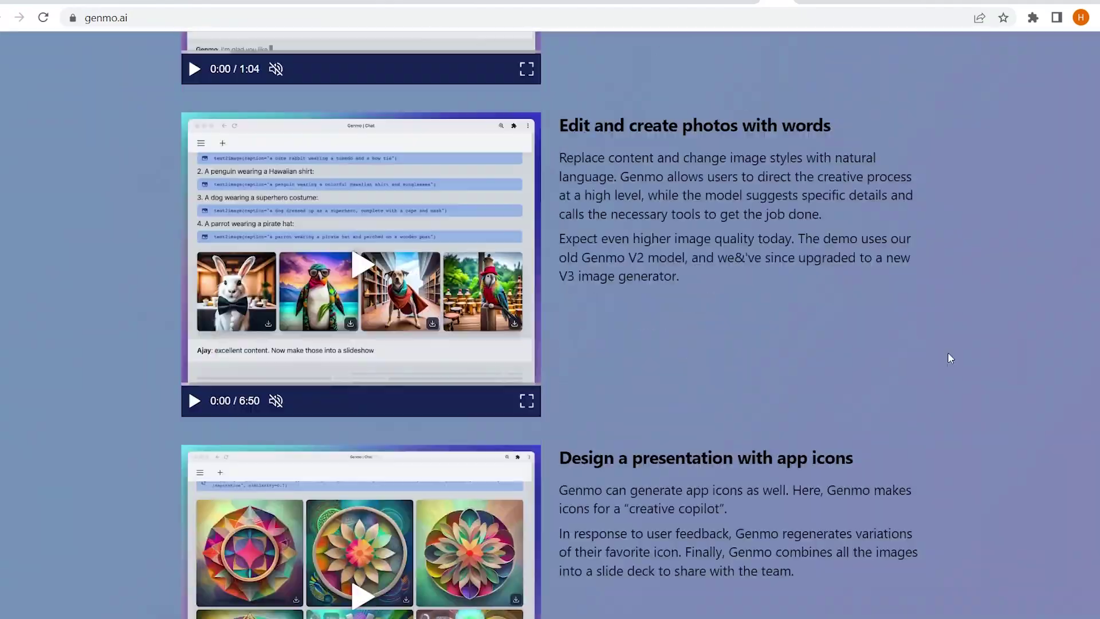
{"action": "scroll", "coordinate": [950, 359], "scroll_direction": "up", "scroll_amount": 4}
{"action": "scroll", "coordinate": [950, 359], "scroll_direction": "up", "scroll_amount": 4}
{"action": "scroll", "coordinate": [949, 358], "scroll_direction": "up", "scroll_amount": 4}
{"action": "scroll", "coordinate": [950, 359], "scroll_direction": "up", "scroll_amount": 3}
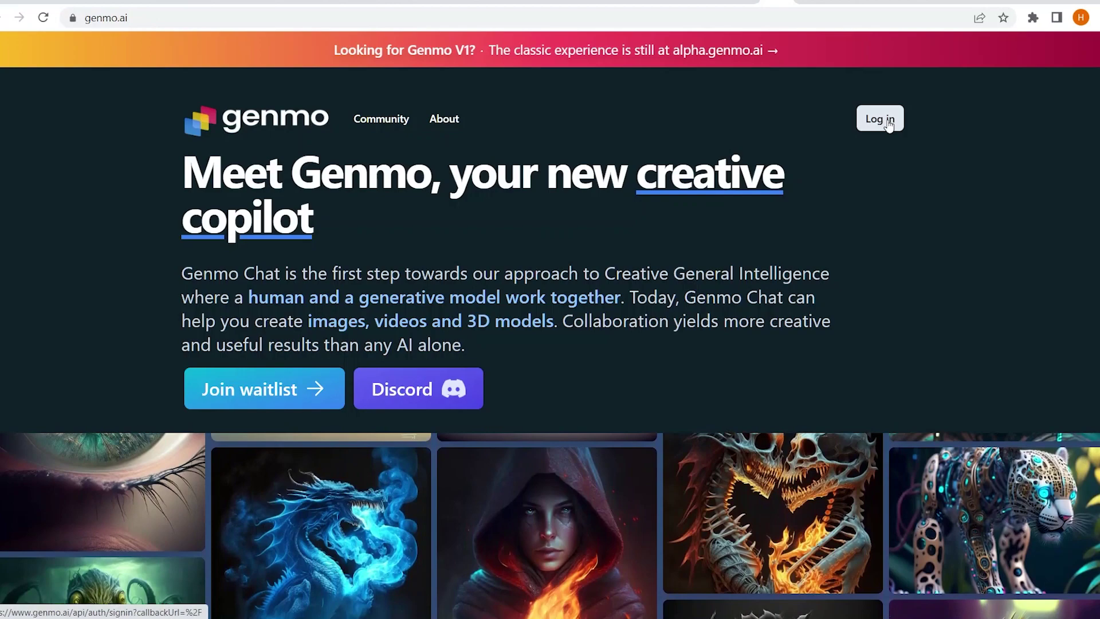
- Sign in to Genmo with Google and go to the Text-to-video Create page
{"action": "left_click", "coordinate": [881, 117]}
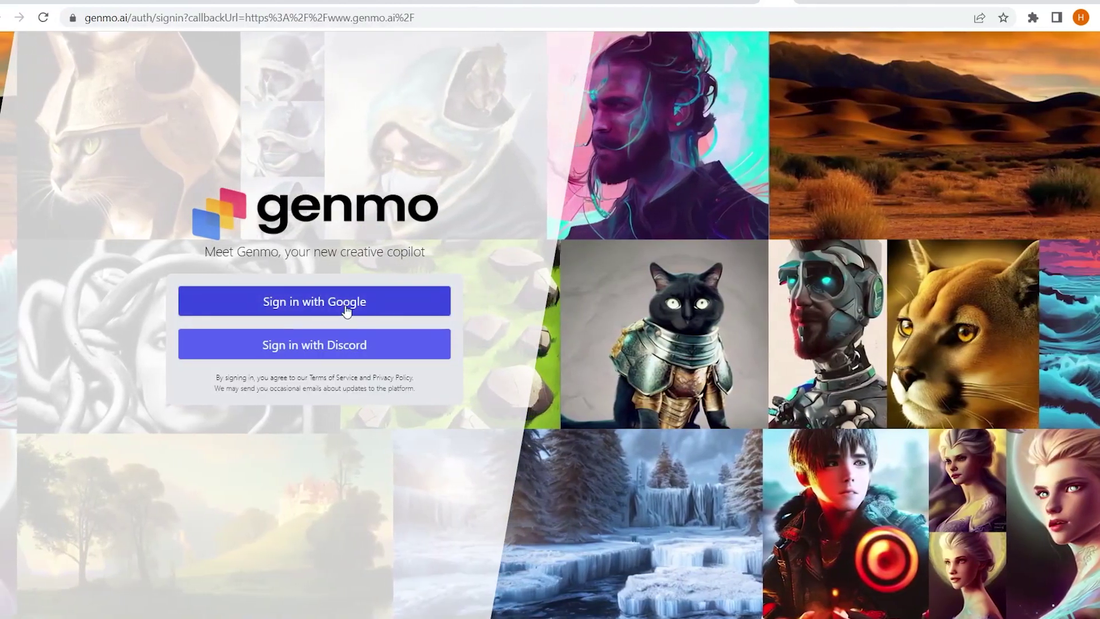
{"action": "left_click", "coordinate": [344, 303]}
{"action": "left_click", "coordinate": [372, 121]}
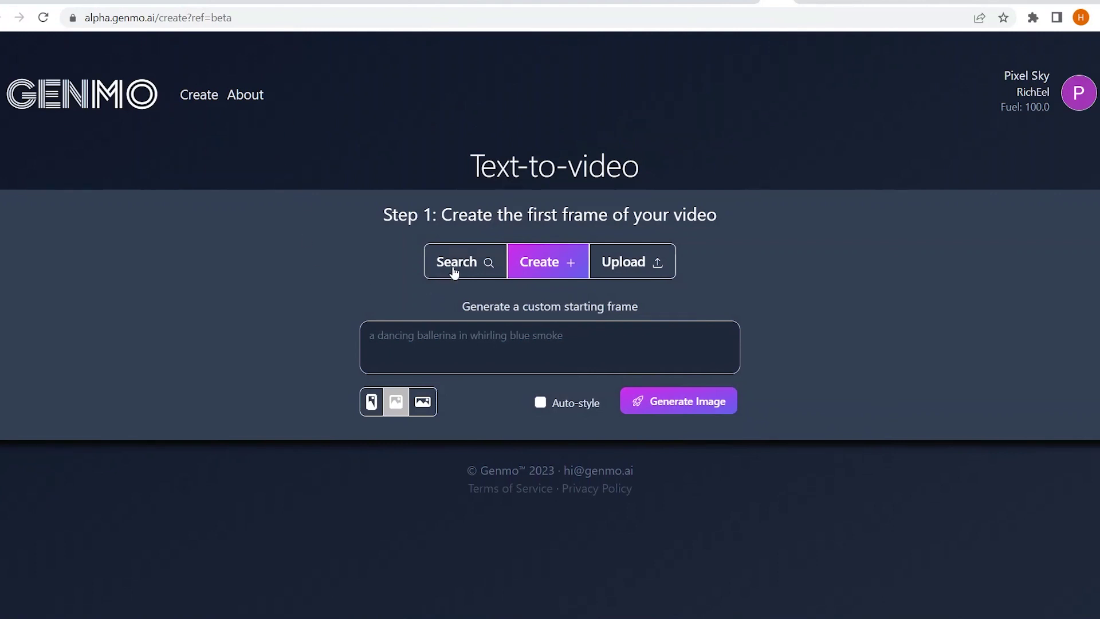
- Upload the soldier close-up photo from the computer as the video's first frame
{"action": "left_click", "coordinate": [448, 268]}
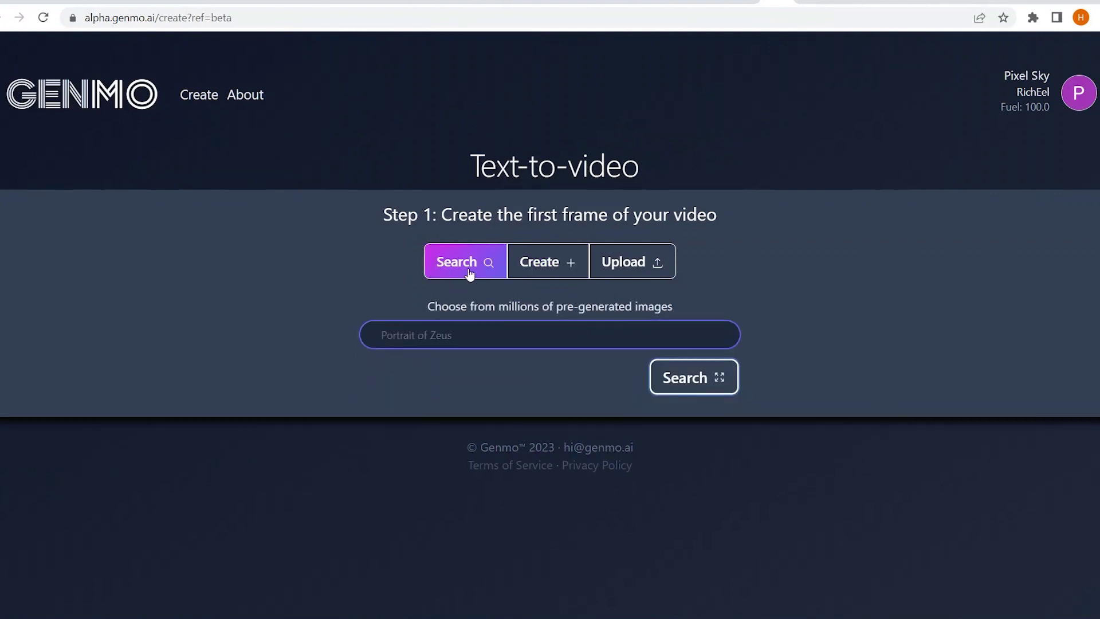
{"action": "left_click", "coordinate": [542, 272]}
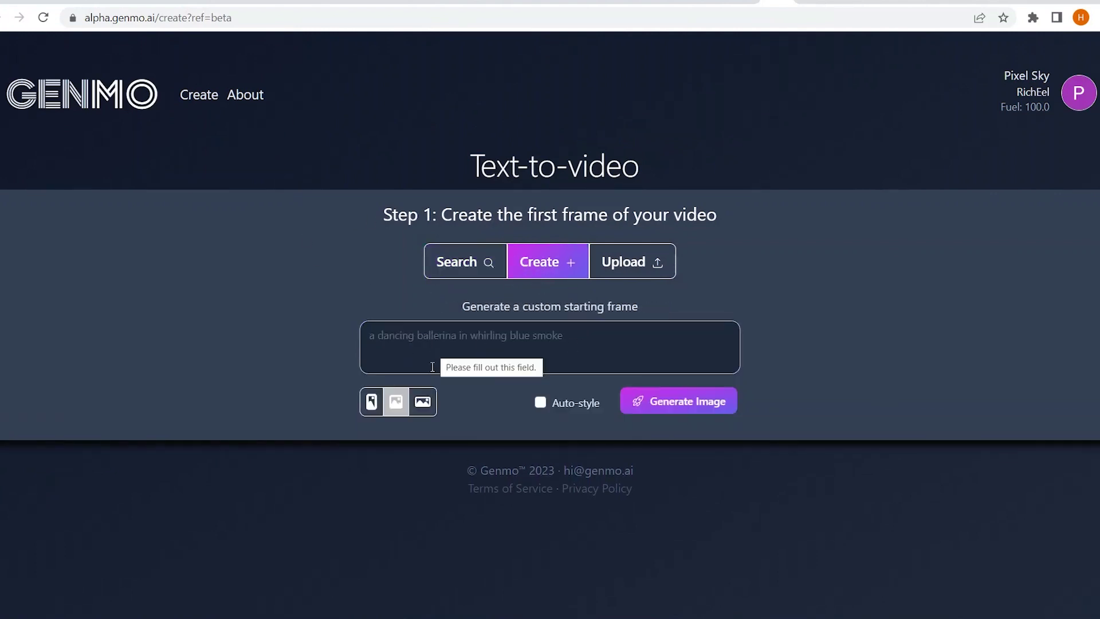
{"action": "left_click", "coordinate": [633, 262]}
{"action": "left_click", "coordinate": [482, 158]}
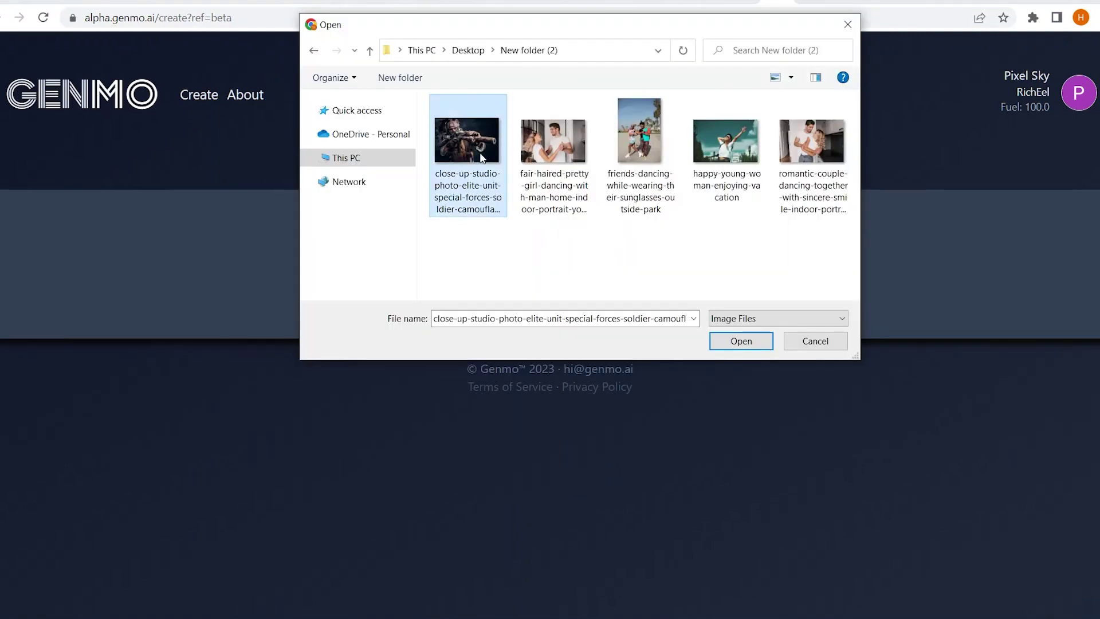
{"action": "left_click", "coordinate": [741, 341]}
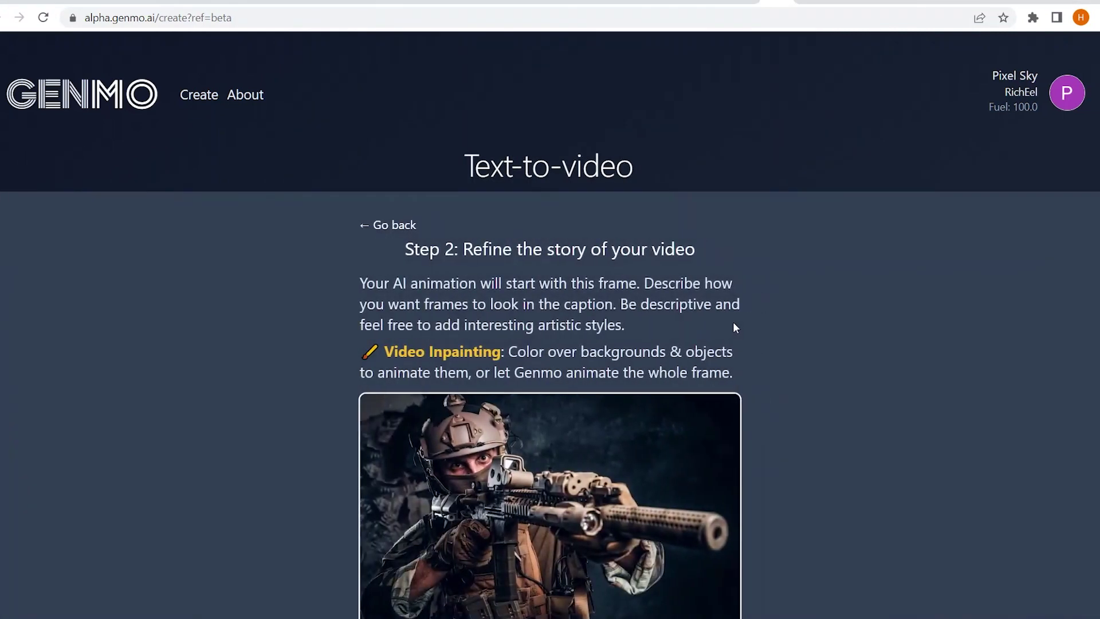
{"action": "scroll", "coordinate": [733, 321], "scroll_direction": "down", "scroll_amount": 1}
{"action": "scroll", "coordinate": [714, 312], "scroll_direction": "down", "scroll_amount": 2}
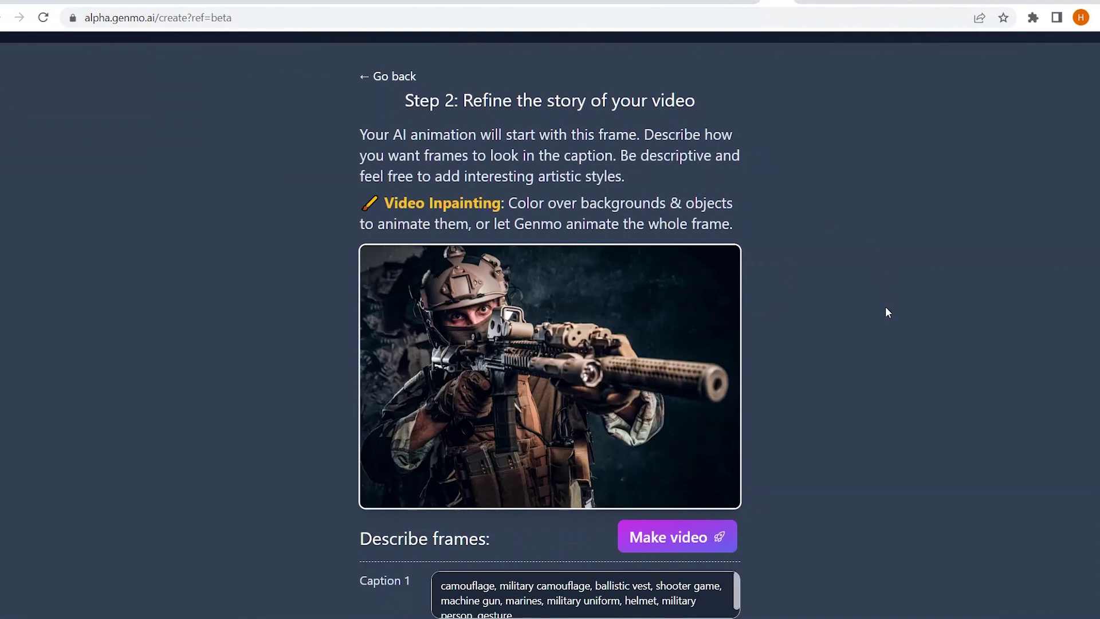
{"action": "scroll", "coordinate": [887, 312], "scroll_direction": "down", "scroll_amount": 2}
- Mask the background instead of the soldier, raise Exploration from 40 to 80, and make the video
{"action": "left_click", "coordinate": [445, 198]}
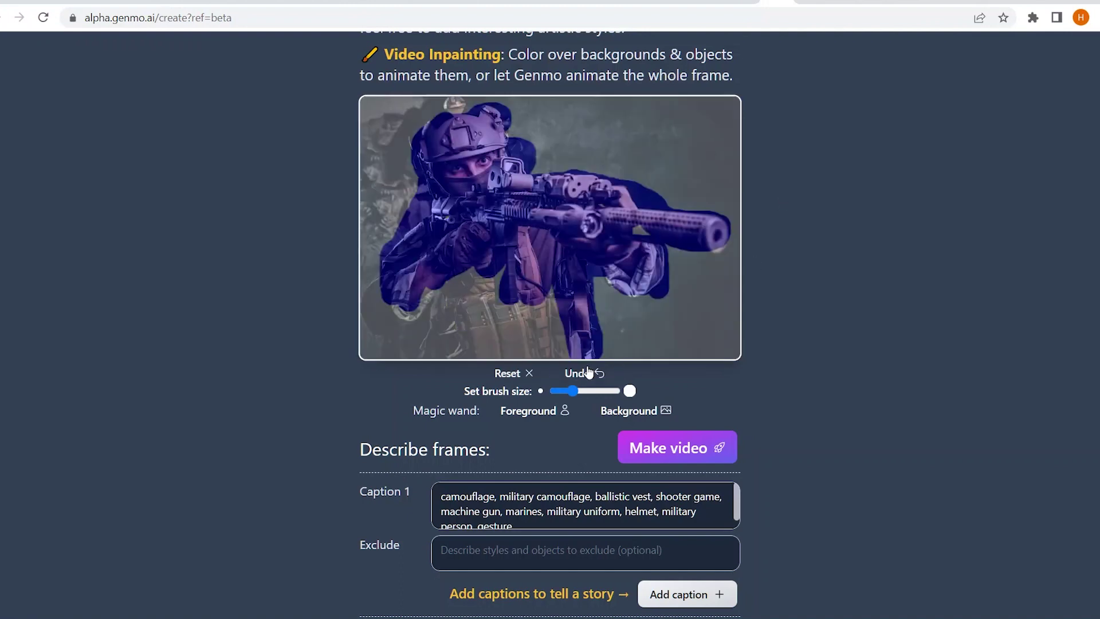
{"action": "left_click", "coordinate": [517, 415]}
{"action": "left_click", "coordinate": [610, 413]}
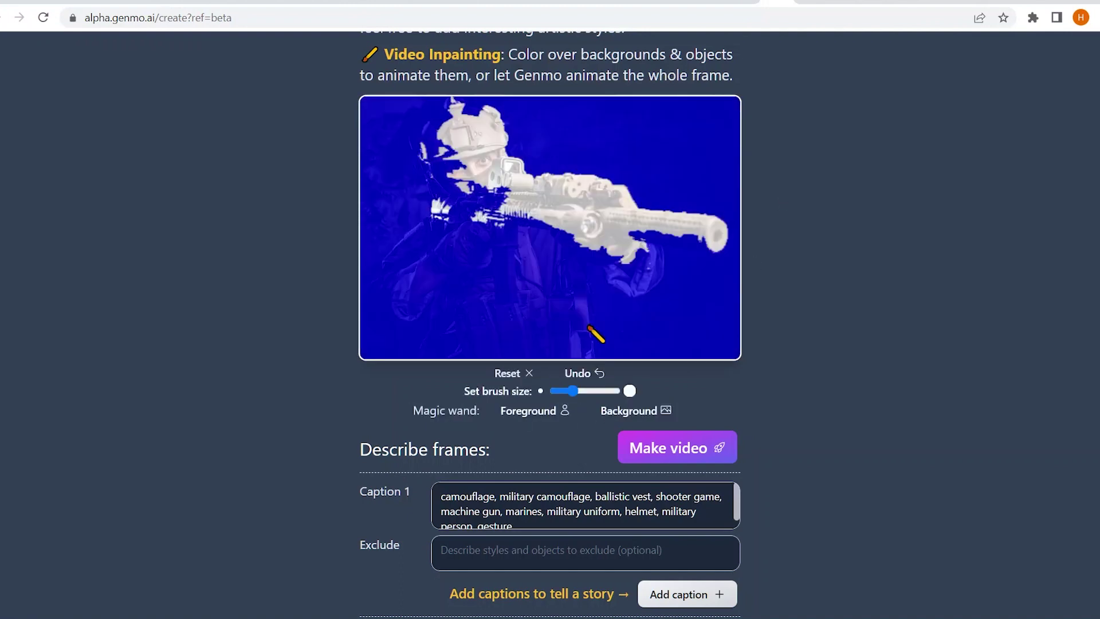
{"action": "scroll", "coordinate": [597, 331], "scroll_direction": "down", "scroll_amount": 1}
{"action": "left_click_drag", "start_coordinate": [615, 379], "coordinate": [424, 354]}
{"action": "type", "text": "heaven, flowers, magical garden,"}
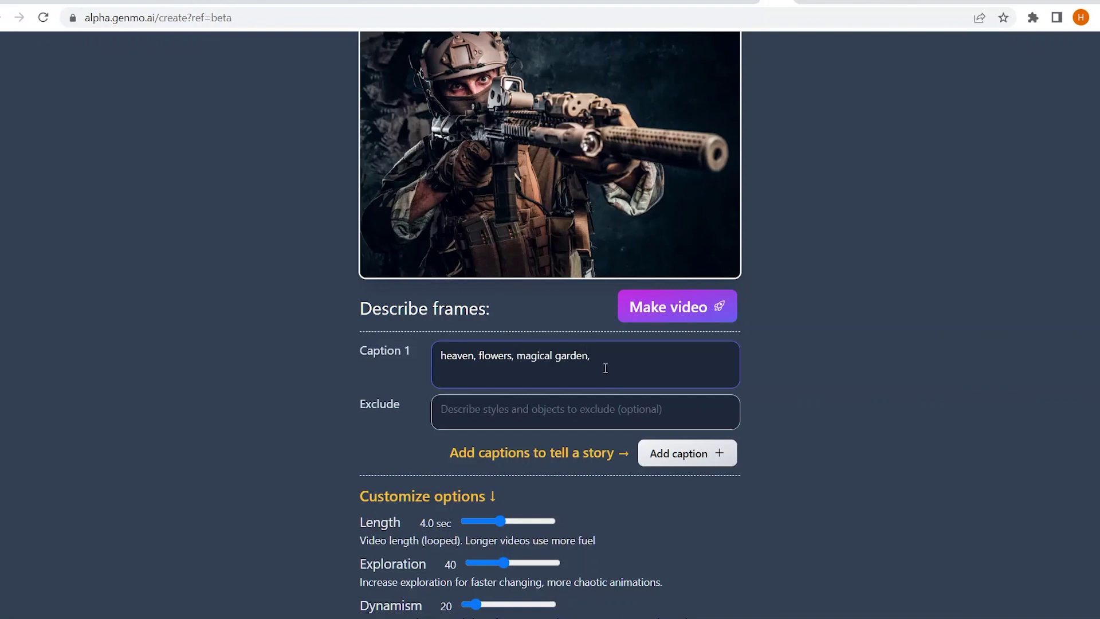
{"action": "scroll", "coordinate": [845, 455], "scroll_direction": "down", "scroll_amount": 1}
{"action": "scroll", "coordinate": [845, 455], "scroll_direction": "down", "scroll_amount": 2}
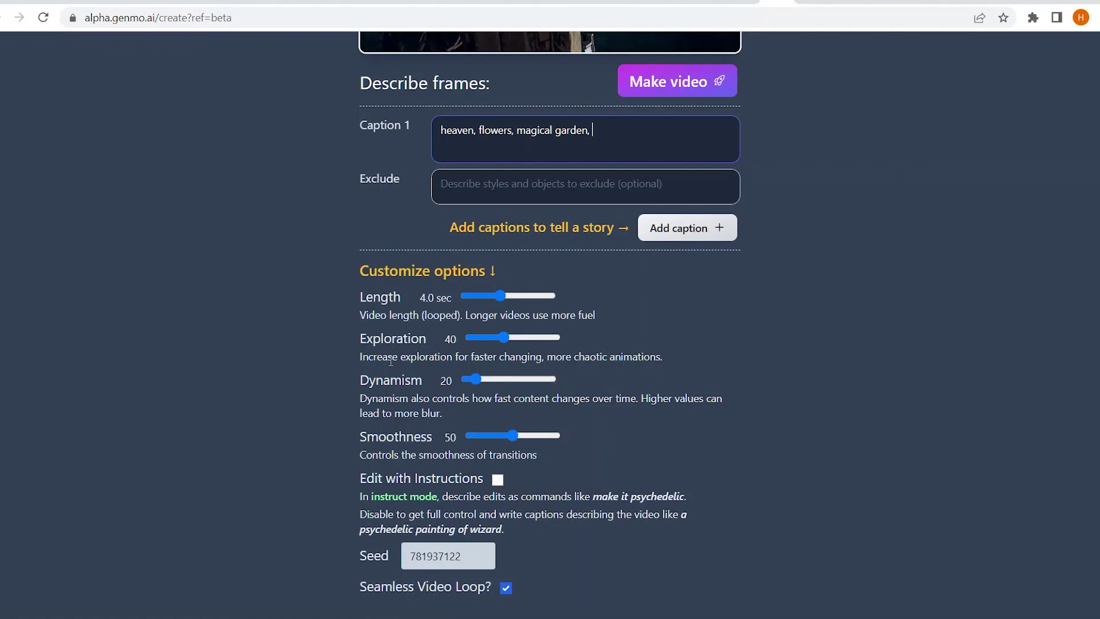
{"action": "left_click_drag", "start_coordinate": [507, 335], "coordinate": [540, 344]}
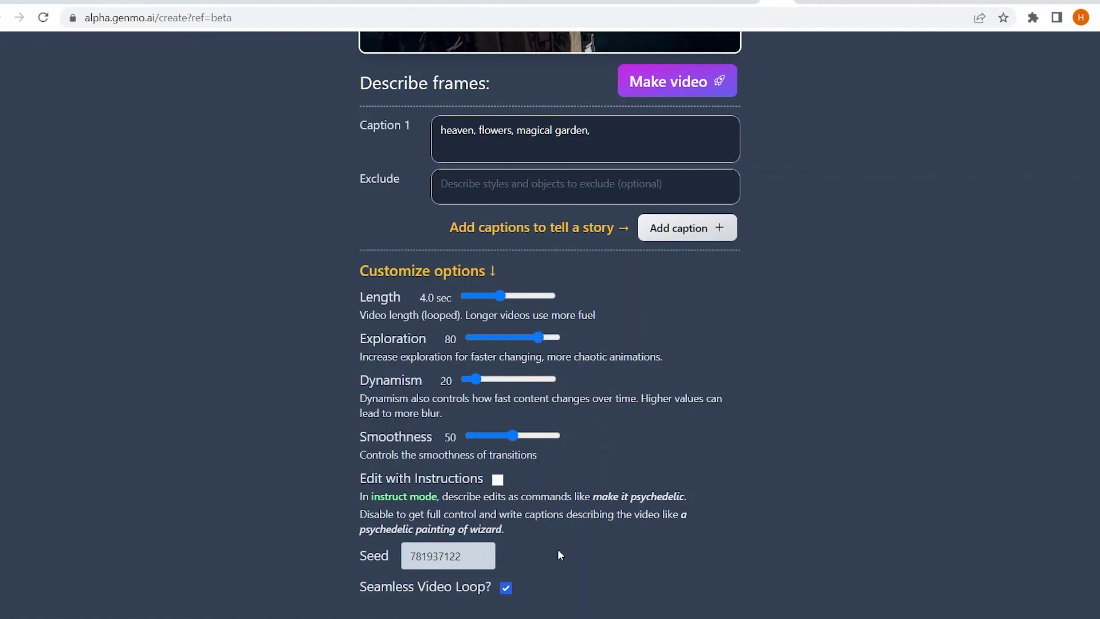
{"action": "scroll", "coordinate": [723, 461], "scroll_direction": "up", "scroll_amount": 5}
{"action": "left_click", "coordinate": [678, 459]}
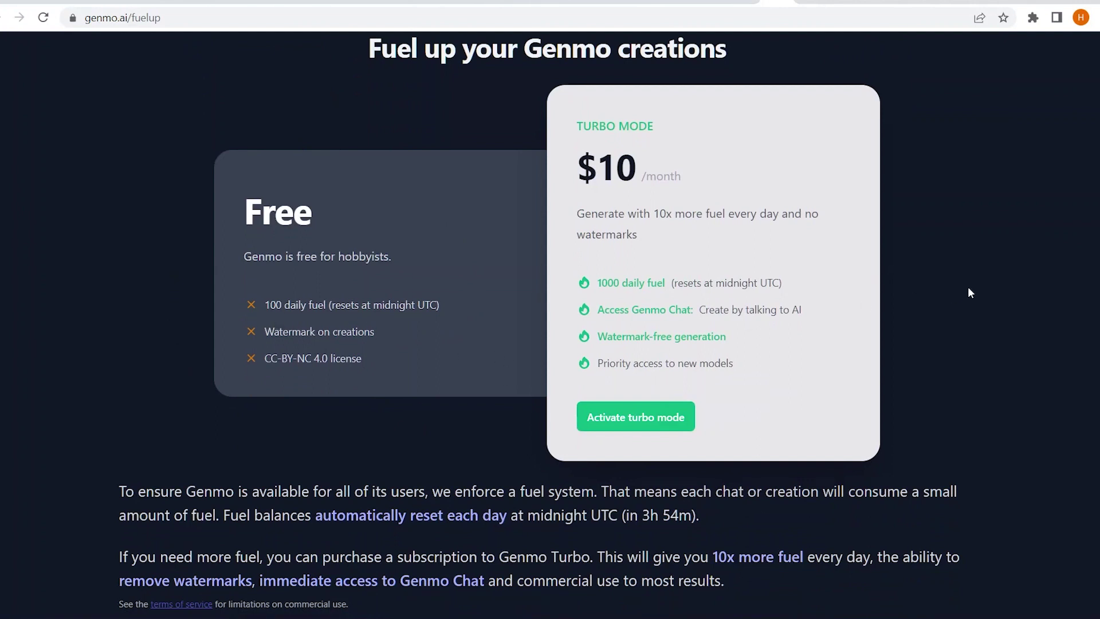
{"action": "scroll", "coordinate": [969, 293], "scroll_direction": "up", "scroll_amount": 1}
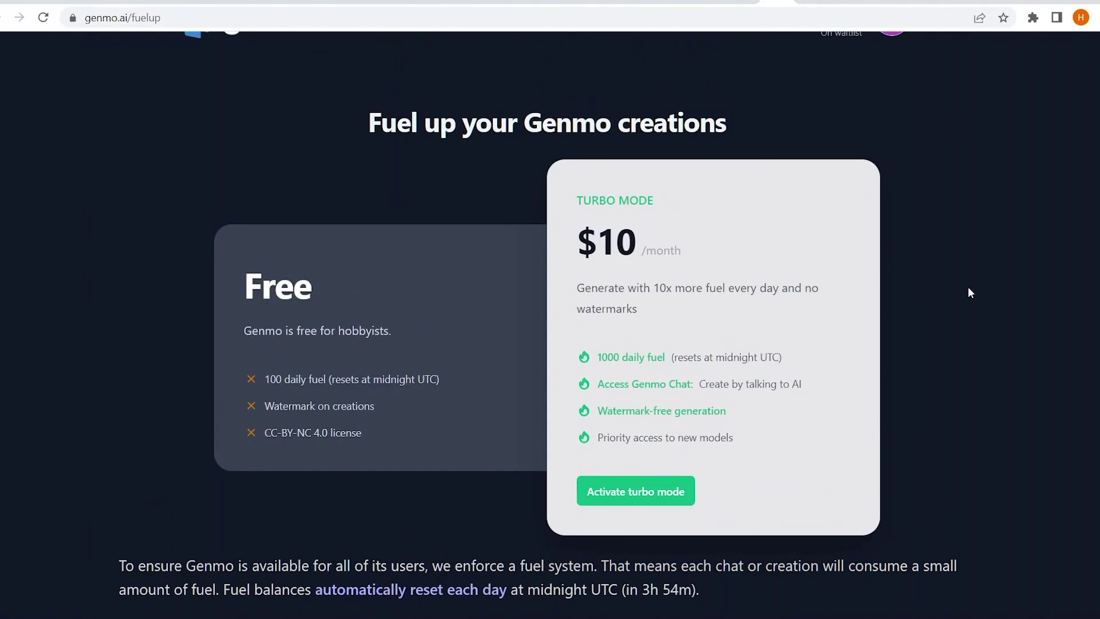
{"action": "scroll", "coordinate": [1036, 238], "scroll_direction": "down", "scroll_amount": 4}
{"action": "scroll", "coordinate": [1036, 239], "scroll_direction": "down", "scroll_amount": 3}
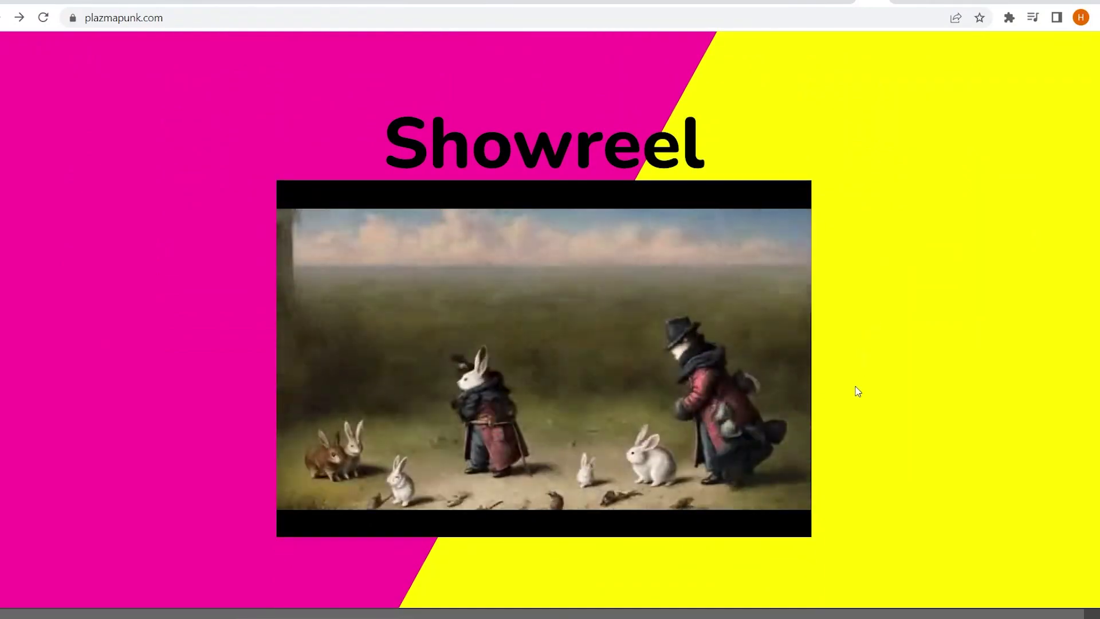
{"action": "scroll", "coordinate": [919, 457], "scroll_direction": "up", "scroll_amount": 5}
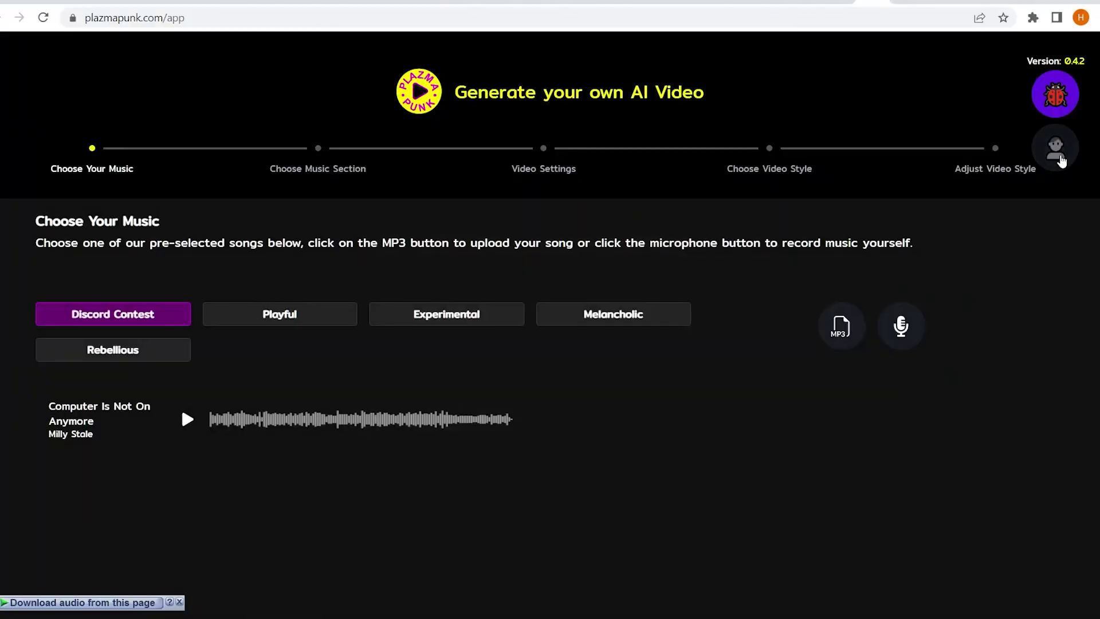
- Sign in to Plazmapunk and pick the song Zitronik, accepting its section
{"action": "left_click", "coordinate": [1061, 161]}
{"action": "left_click", "coordinate": [983, 197]}
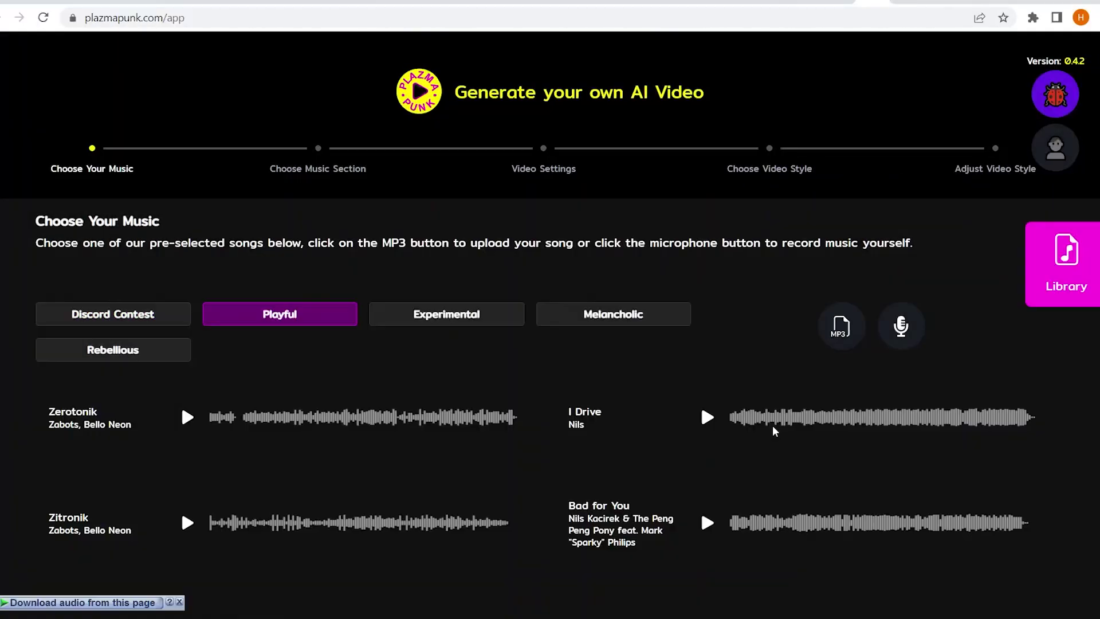
{"action": "scroll", "coordinate": [772, 417], "scroll_direction": "down", "scroll_amount": 1}
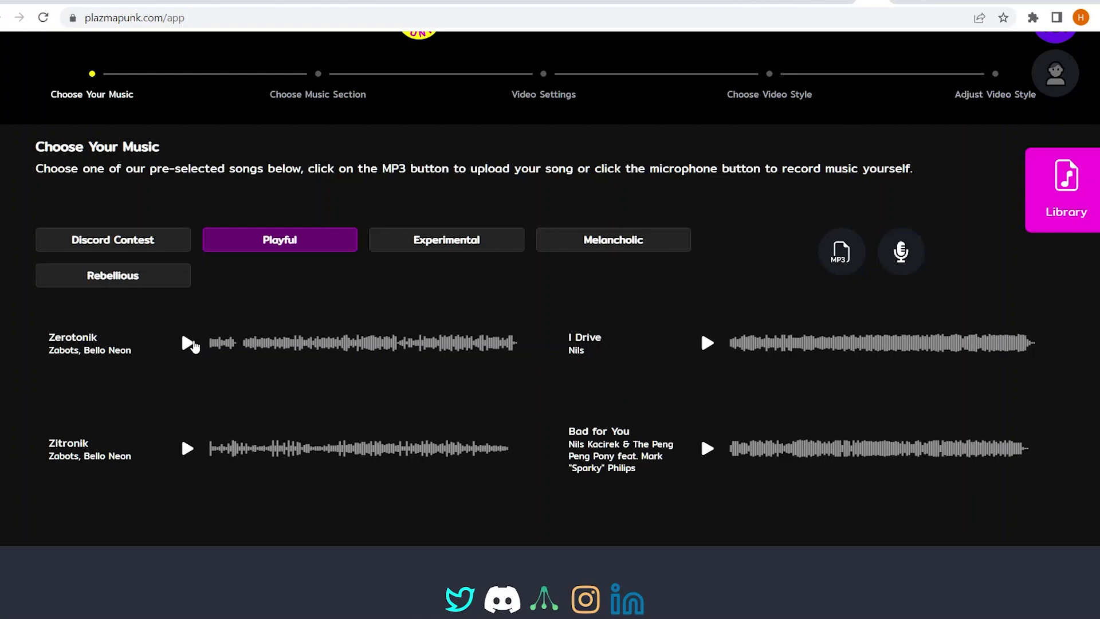
{"action": "left_click", "coordinate": [361, 449]}
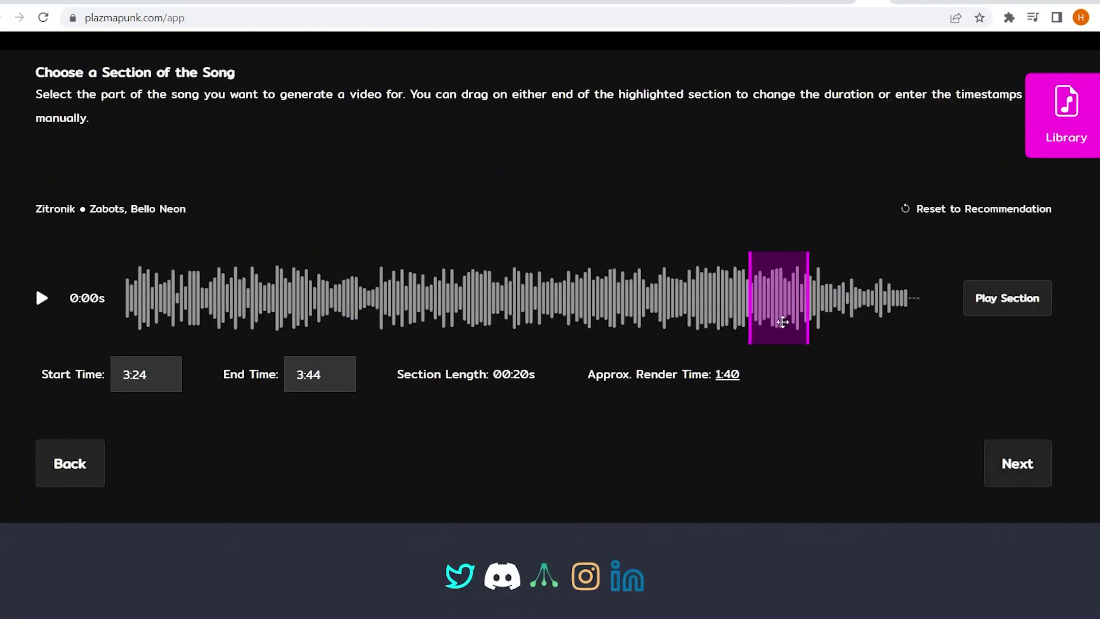
{"action": "left_click", "coordinate": [1011, 468]}
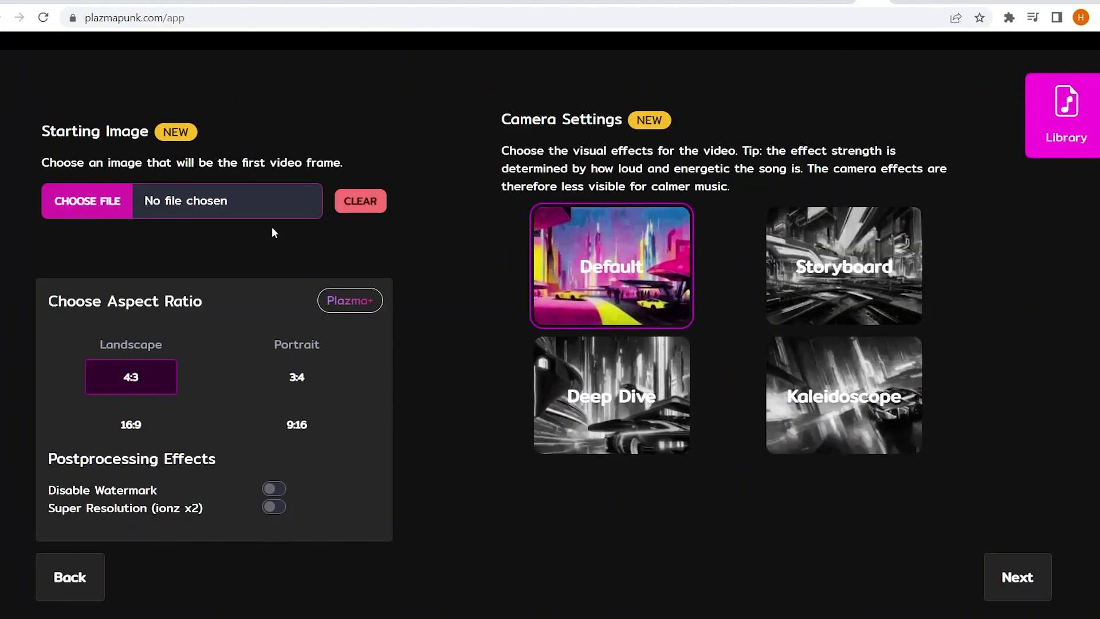
- Use the dancing friends photo with the Deep Dive effect, dismissing the 3:4 Plazma+ offer, and continue
{"action": "left_click", "coordinate": [87, 200]}
{"action": "left_click", "coordinate": [734, 337]}
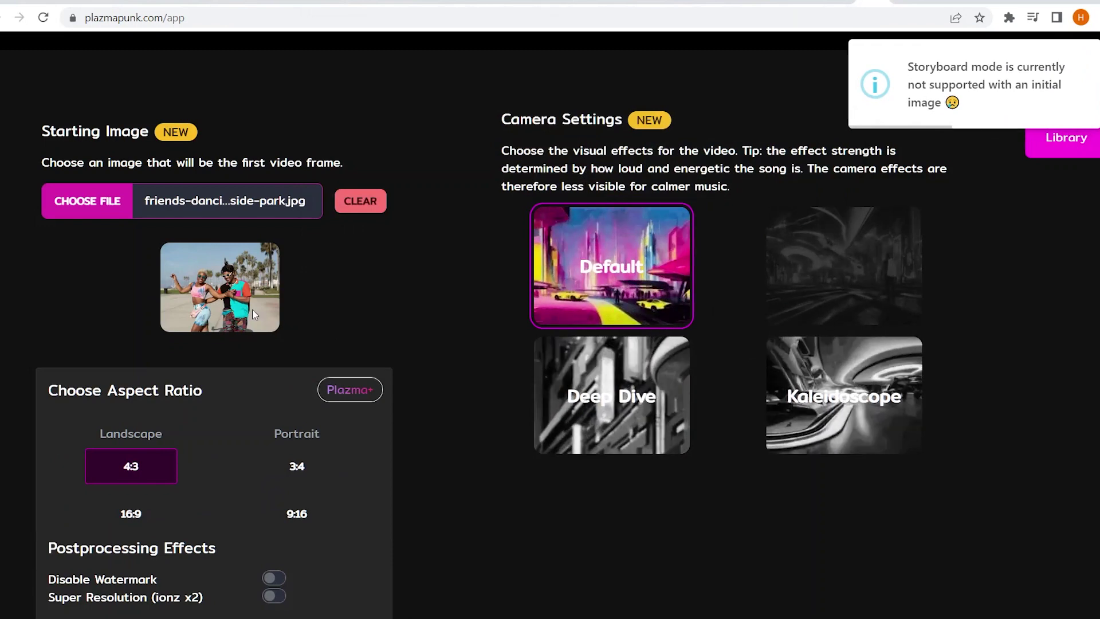
{"action": "scroll", "coordinate": [442, 323], "scroll_direction": "down", "scroll_amount": 1}
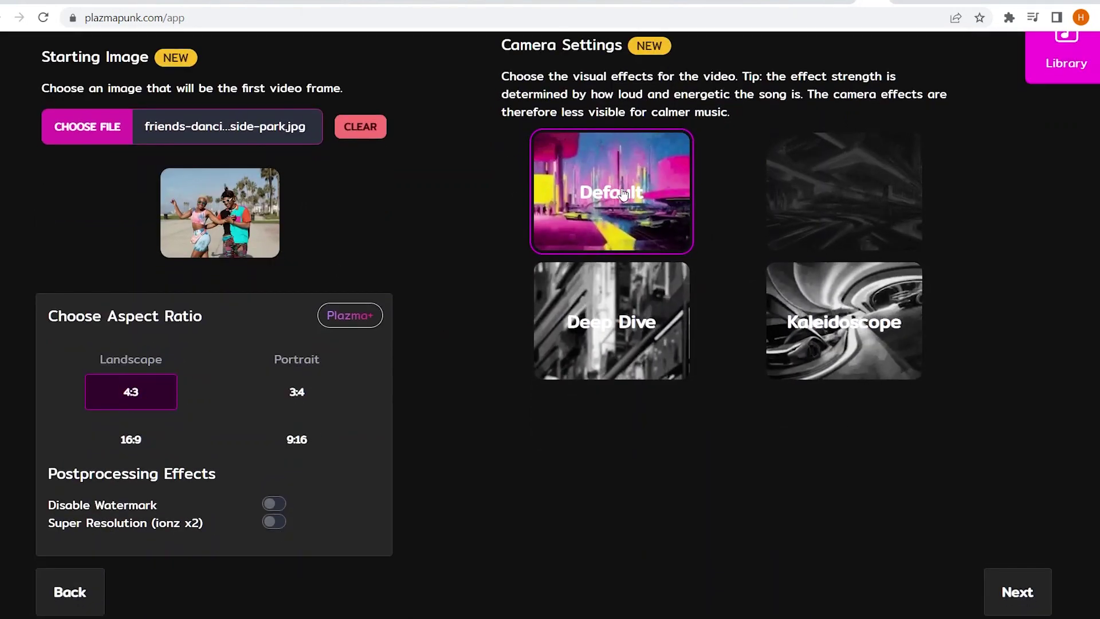
{"action": "left_click", "coordinate": [660, 338]}
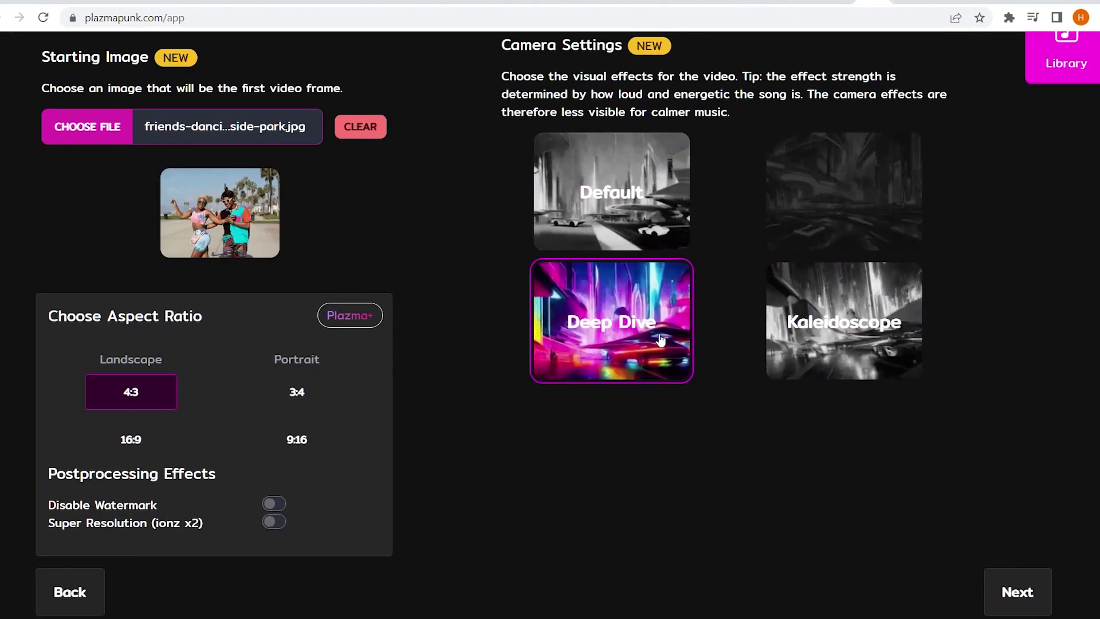
{"action": "scroll", "coordinate": [457, 388], "scroll_direction": "down", "scroll_amount": 1}
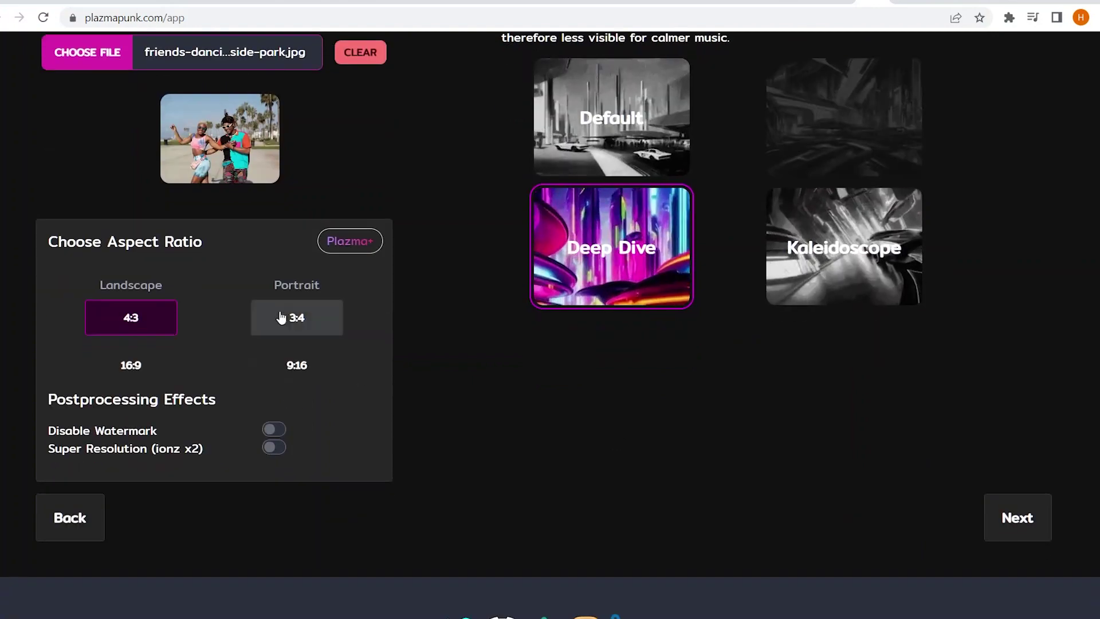
{"action": "left_click", "coordinate": [305, 317]}
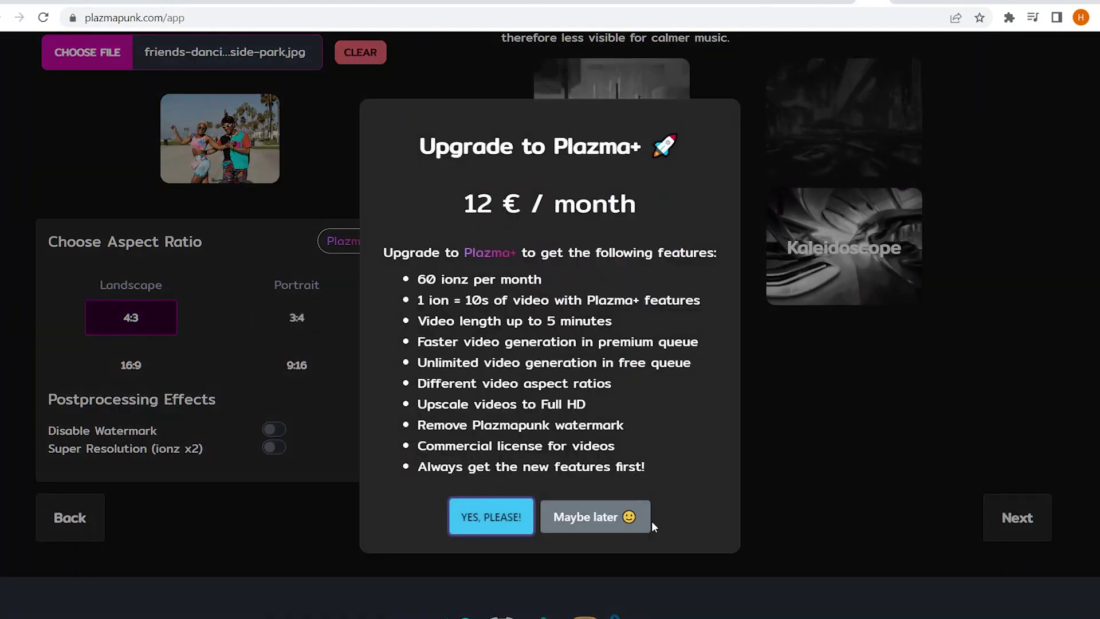
{"action": "left_click", "coordinate": [595, 517]}
{"action": "left_click", "coordinate": [1023, 519]}
{"action": "scroll", "coordinate": [1069, 327], "scroll_direction": "up", "scroll_amount": 1}
- Choose the Cartoon by Marc Davis style with 'Flowers drifting through the air' and generate the free video
{"action": "left_click", "coordinate": [1043, 321]}
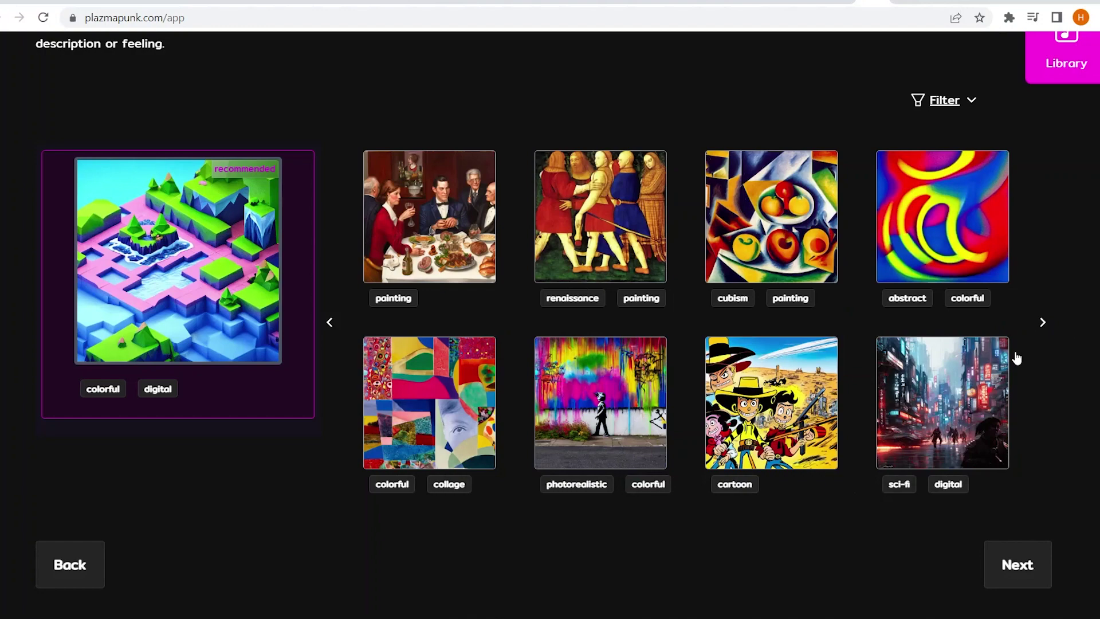
{"action": "left_click", "coordinate": [1043, 324]}
{"action": "left_click", "coordinate": [976, 417]}
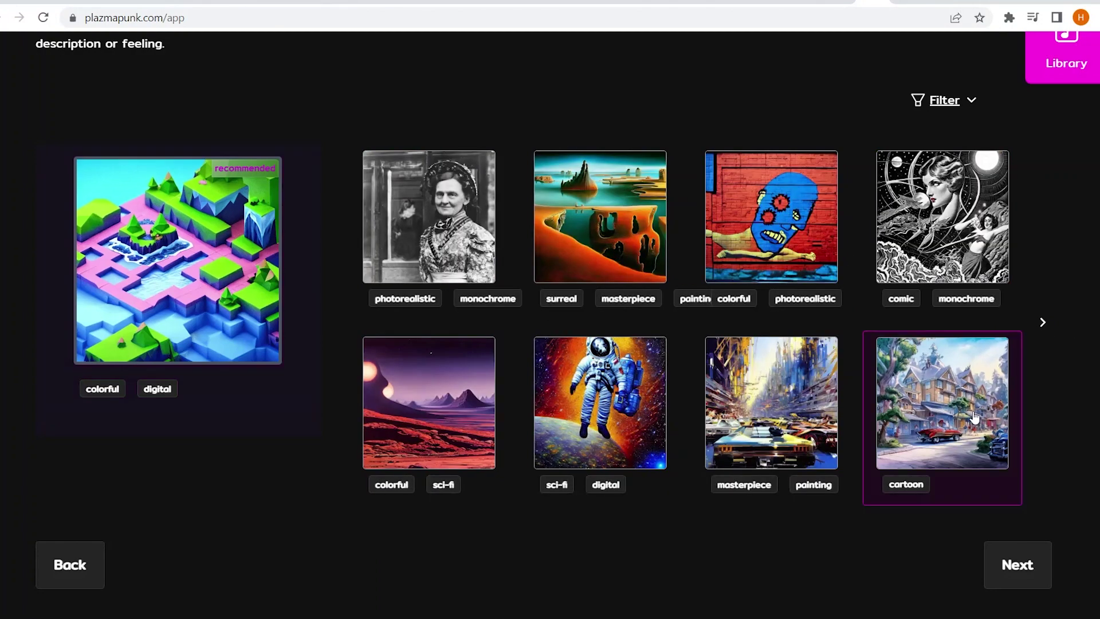
{"action": "left_click", "coordinate": [1042, 568]}
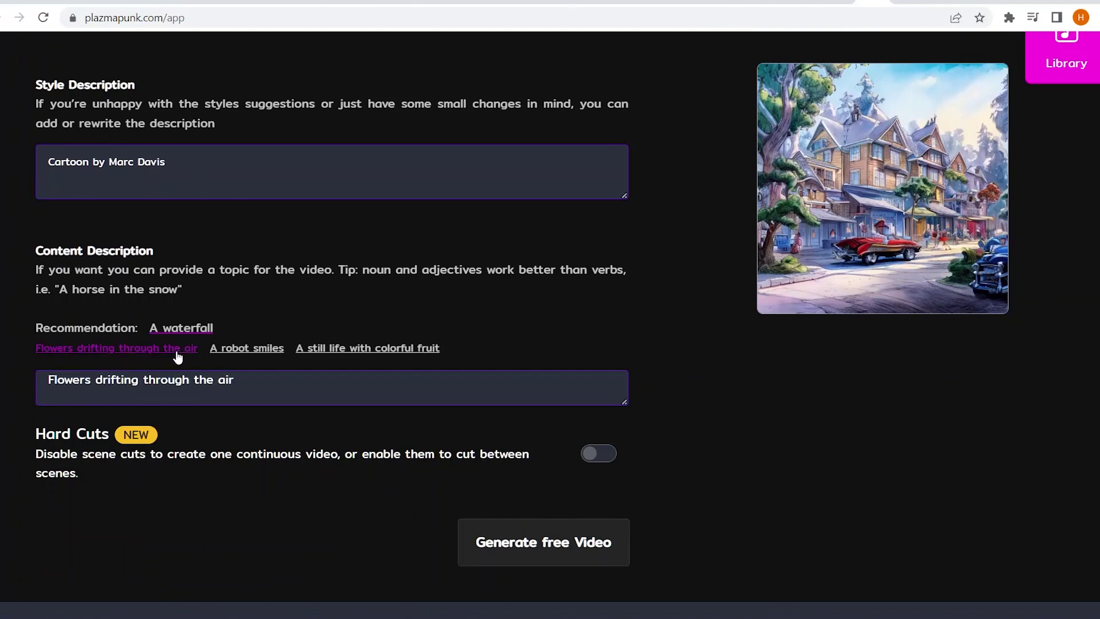
{"action": "type", "text": ","}
{"action": "left_click", "coordinate": [575, 557]}
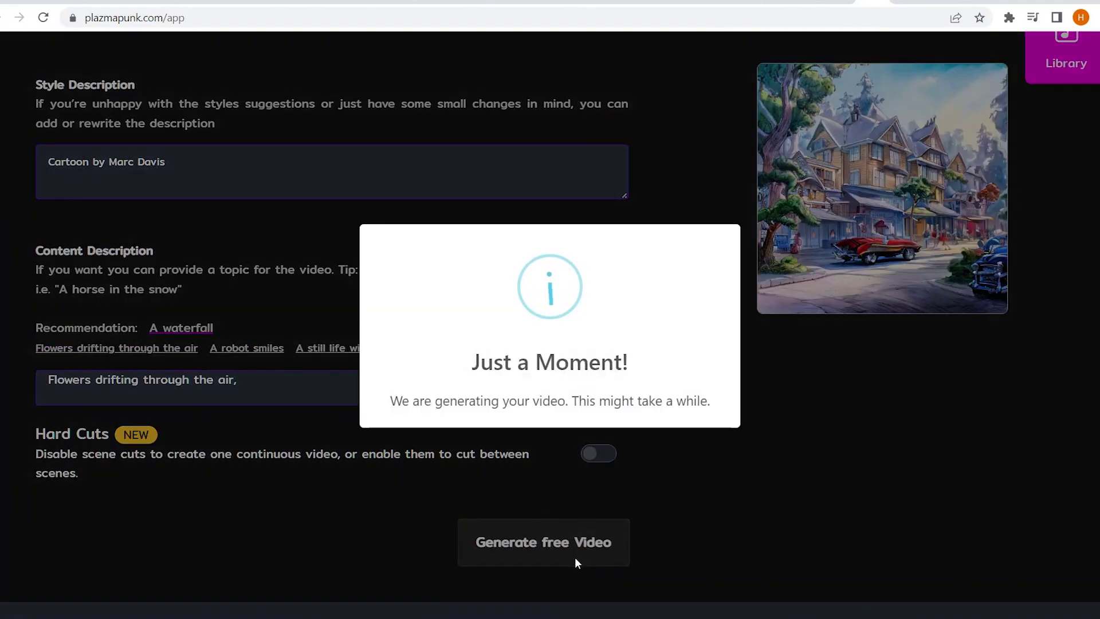